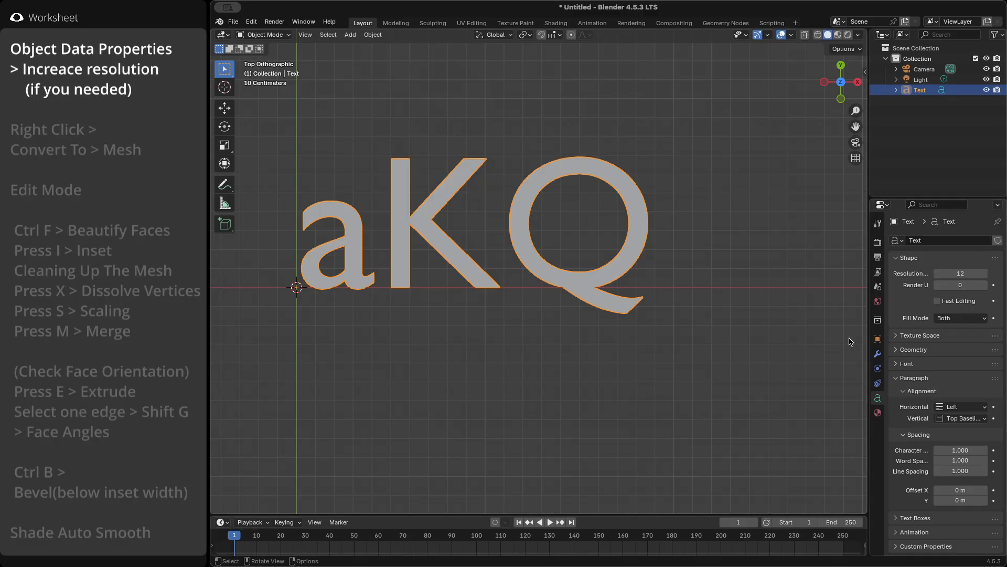
Raise the text object's preview resolution to 16
{"action": "left_click", "coordinate": [985, 273]}
{"action": "left_click", "coordinate": [986, 273]}
{"action": "left_click", "coordinate": [985, 273]}
{"action": "left_click", "coordinate": [985, 273]}
Convert the text object to a mesh
{"action": "right_click", "coordinate": [660, 204]}
{"action": "mouse_move", "coordinate": [659, 205]}
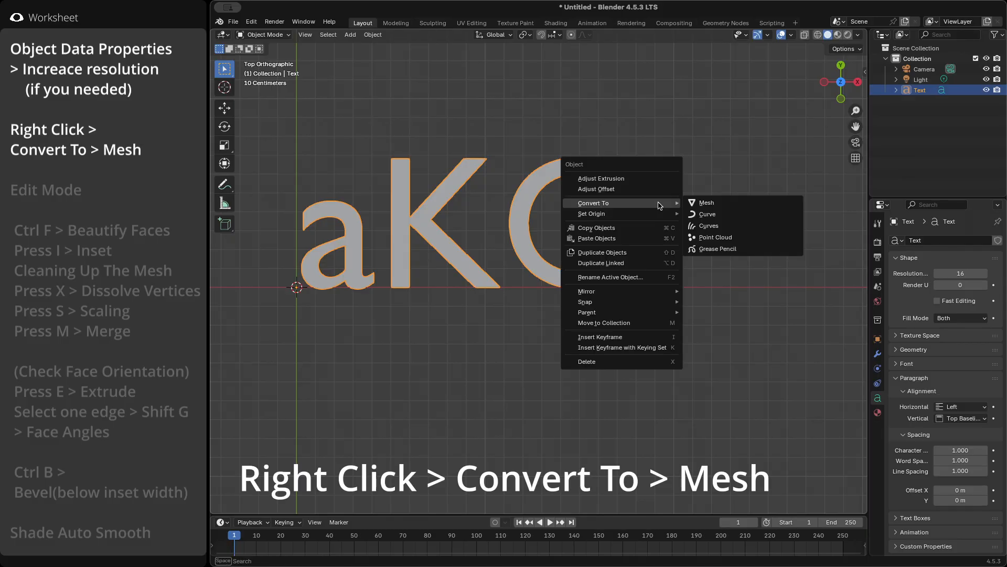
{"action": "left_click", "coordinate": [766, 205]}
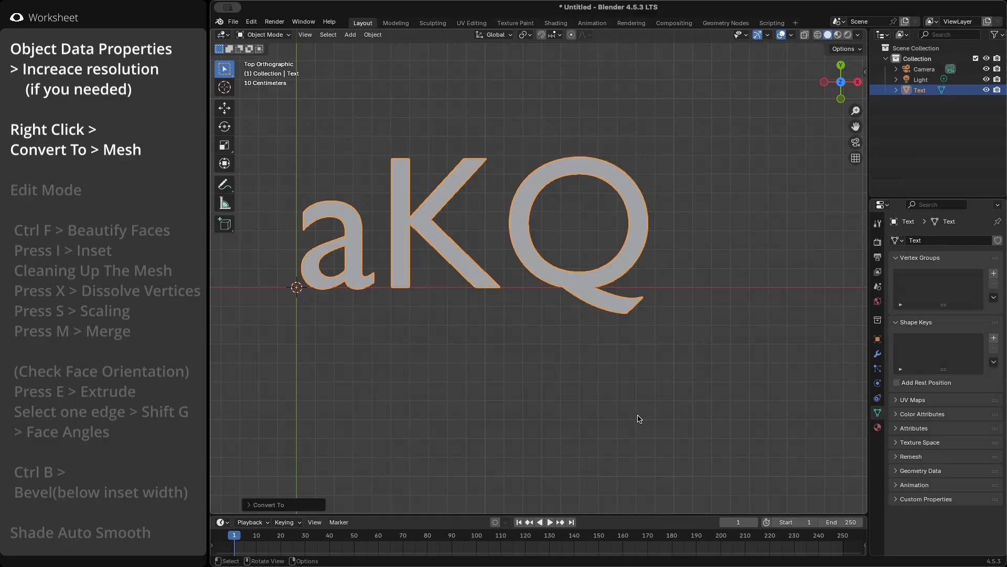
Enter Edit Mode on the converted text and apply Beautify Faces to the whole mesh
{"action": "scroll", "coordinate": [543, 429], "scroll_direction": "down", "scroll_amount": 1}
{"action": "scroll", "coordinate": [506, 340], "scroll_direction": "up", "scroll_amount": 1}
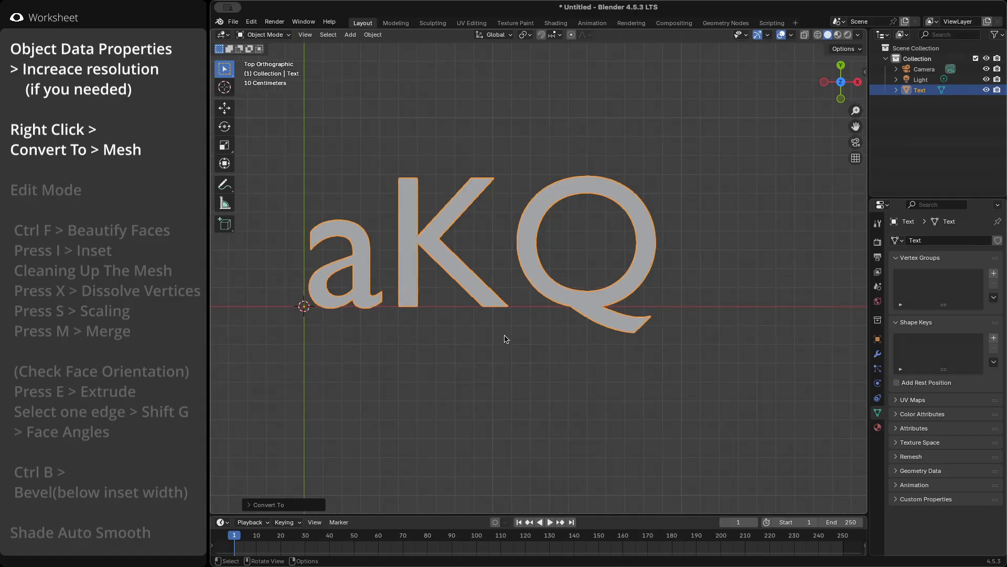
{"action": "key", "text": "Tab"}
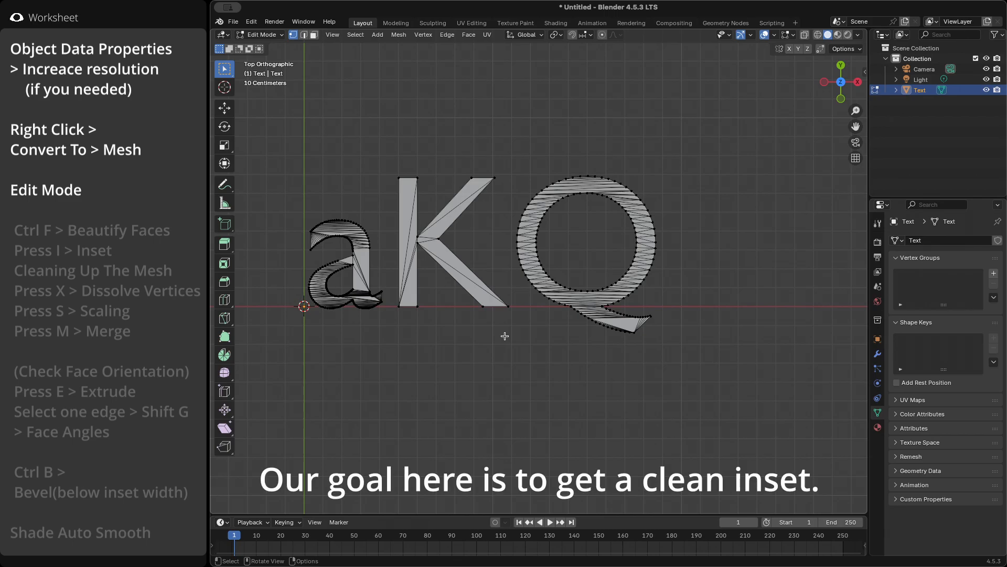
{"action": "scroll", "coordinate": [426, 194], "scroll_direction": "up", "scroll_amount": 1}
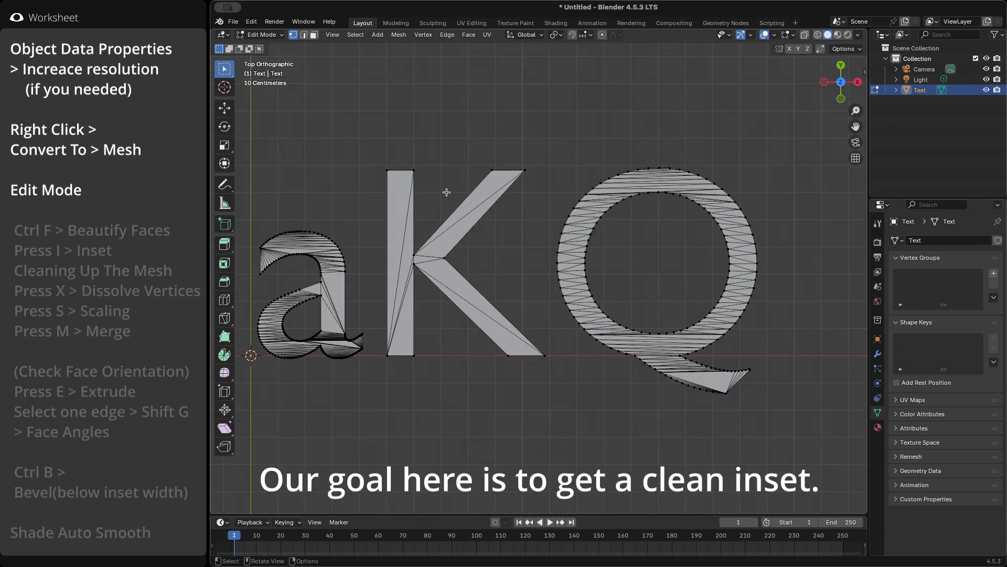
{"action": "scroll", "coordinate": [279, 387], "scroll_direction": "up", "scroll_amount": 1}
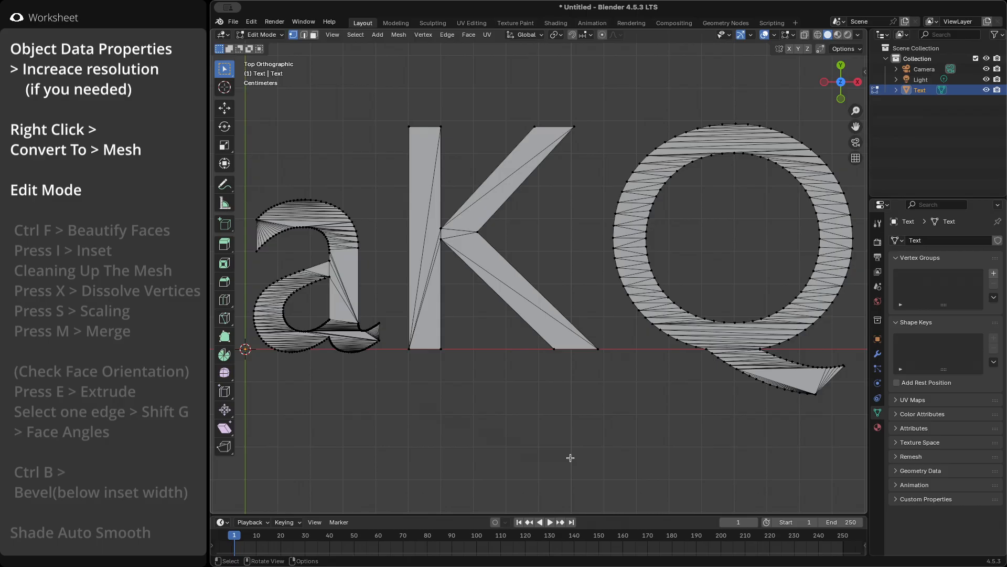
{"action": "key", "text": "a"}
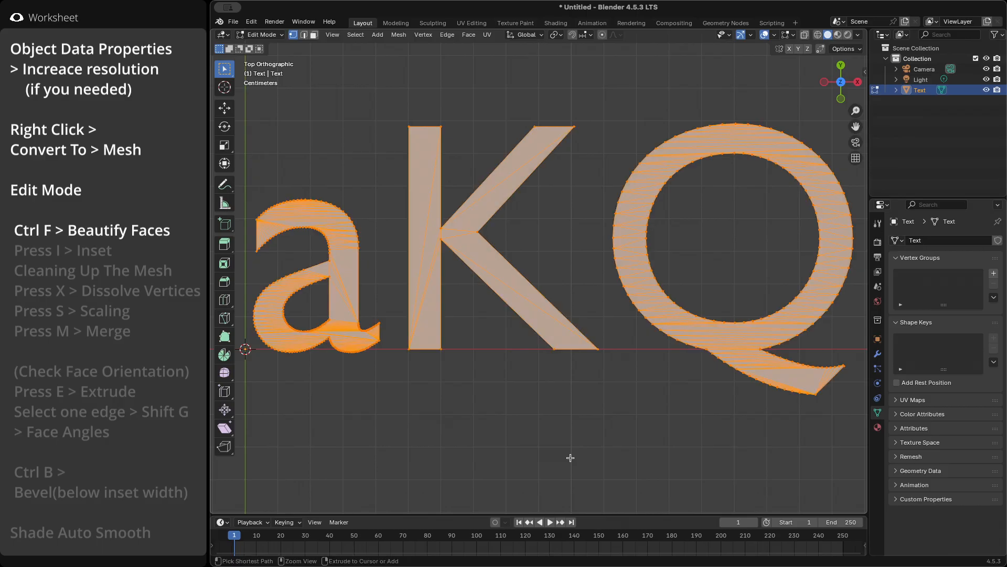
{"action": "key", "text": "ctrl+f"}
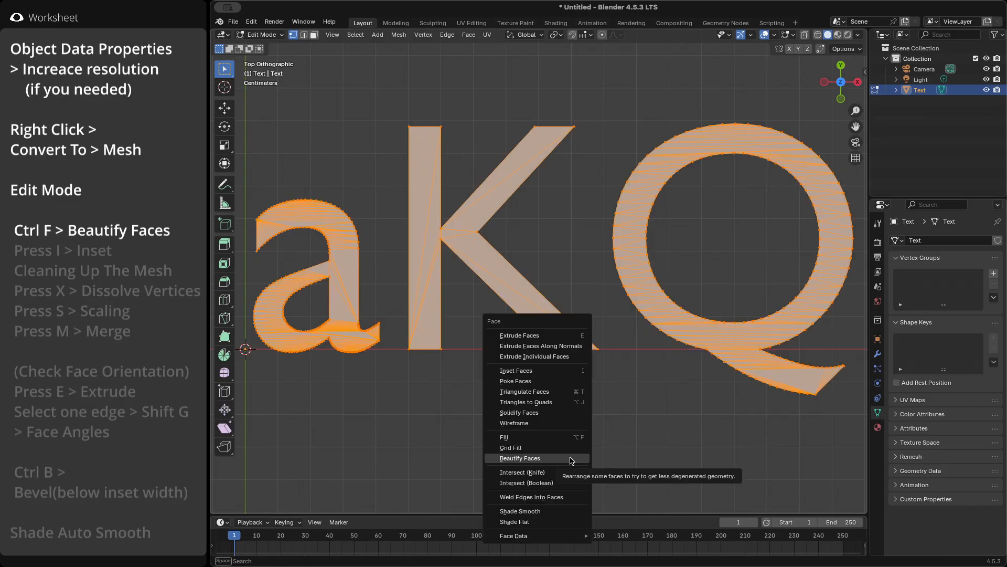
{"action": "left_click", "coordinate": [572, 458]}
{"action": "scroll", "coordinate": [493, 418], "scroll_direction": "down", "scroll_amount": 2}
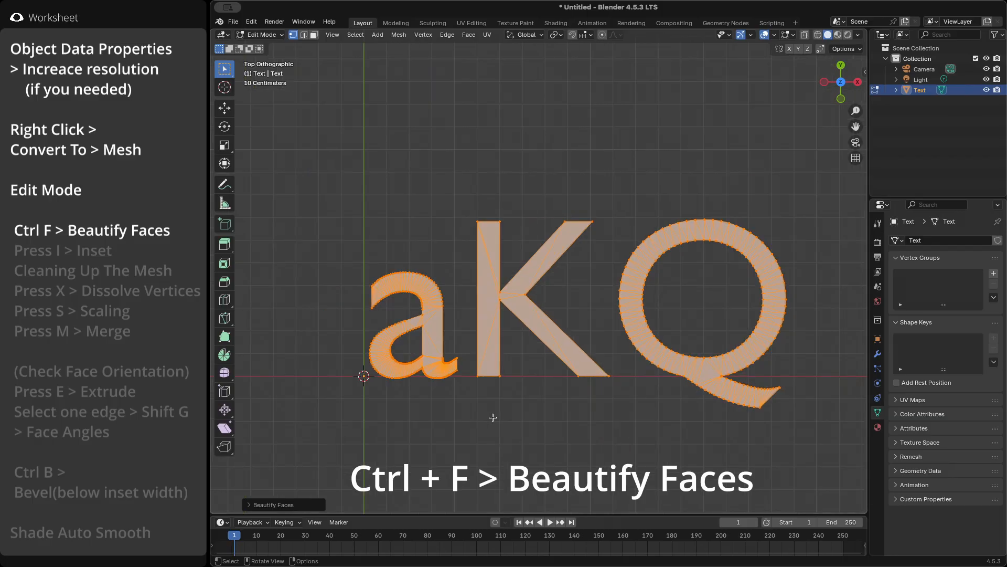
Try insetting all the letter faces with a thickness of 0.018 m
{"action": "scroll", "coordinate": [422, 375], "scroll_direction": "up", "scroll_amount": 5}
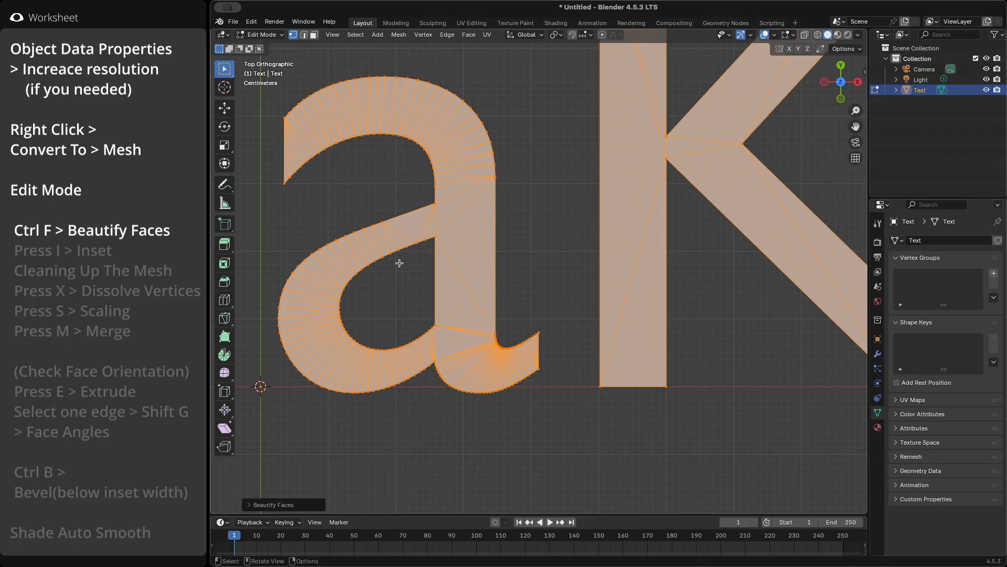
{"action": "scroll", "coordinate": [520, 436], "scroll_direction": "up", "scroll_amount": 5}
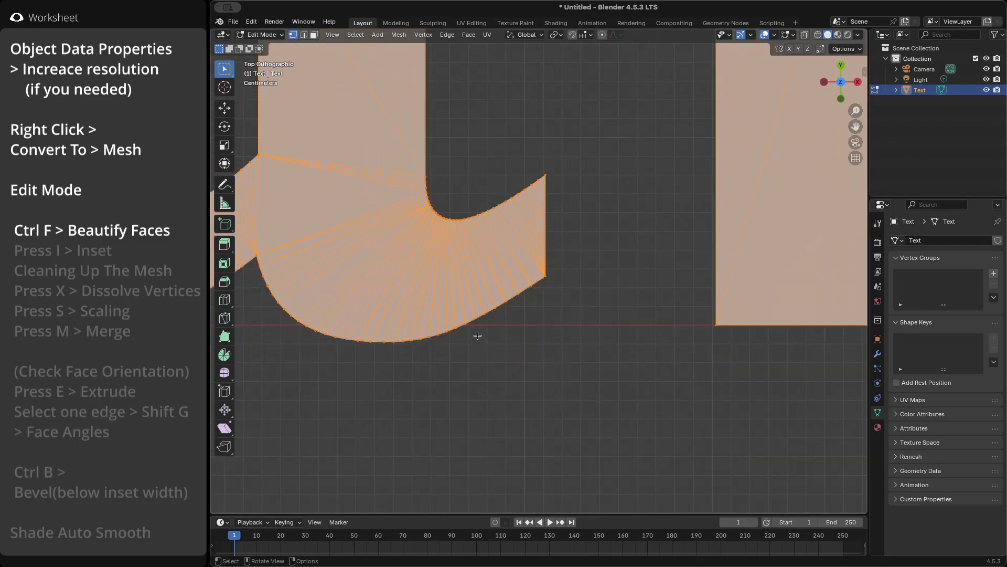
{"action": "scroll", "coordinate": [477, 335], "scroll_direction": "up", "scroll_amount": 1}
{"action": "key", "text": "i"}
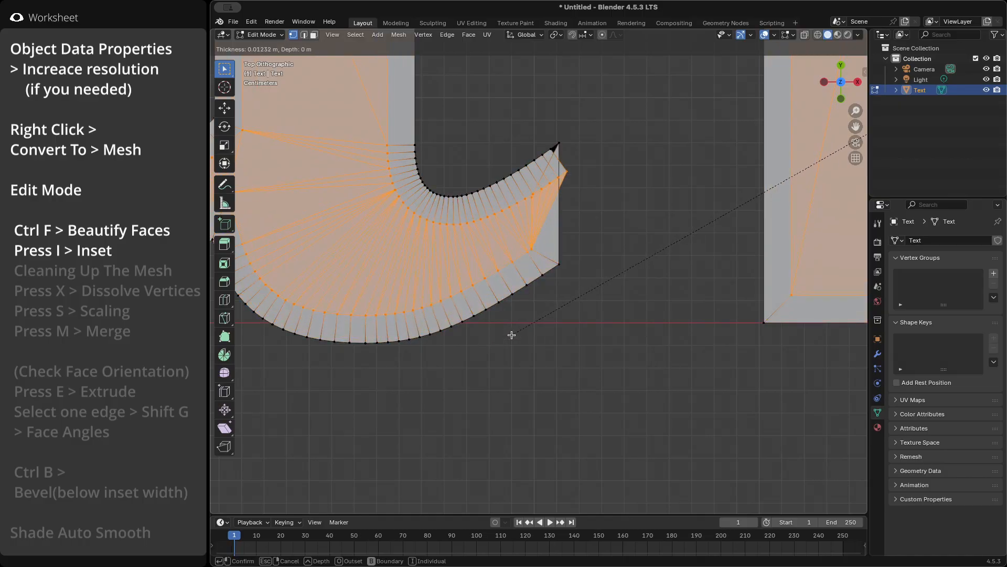
{"action": "left_click", "coordinate": [522, 330]}
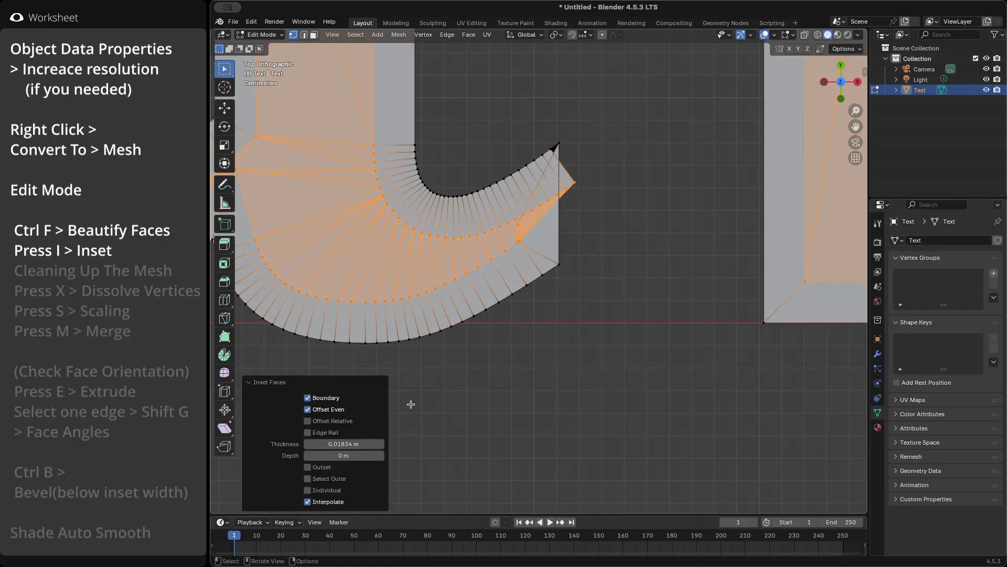
{"action": "left_click", "coordinate": [370, 447]}
{"action": "type", "text": "0.018"}
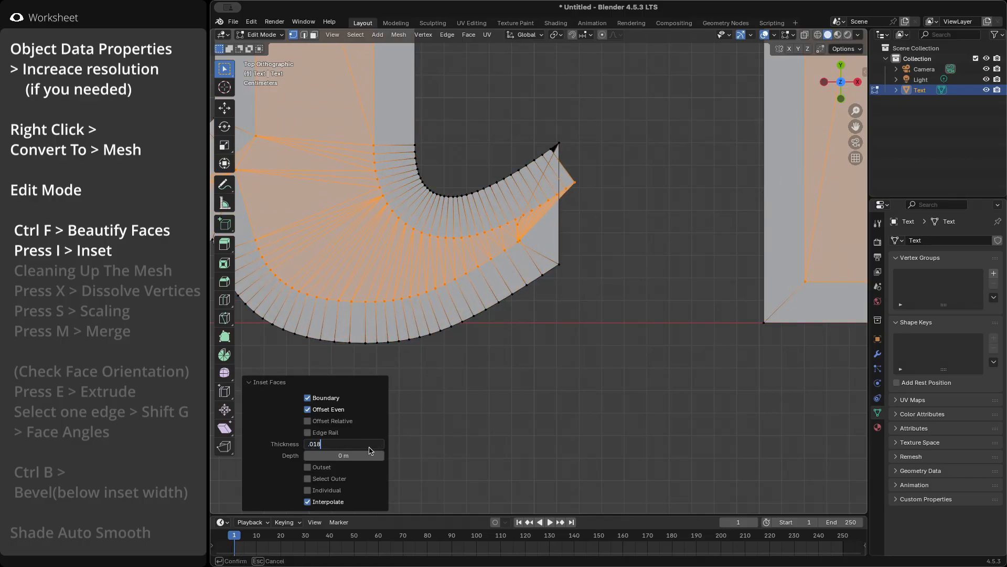
{"action": "key", "text": "Return"}
Dissolve the vertices along the upper edge near the end of the letter a's tail, plus the one beside the lower corner
{"action": "scroll", "coordinate": [555, 216], "scroll_direction": "up", "scroll_amount": 3}
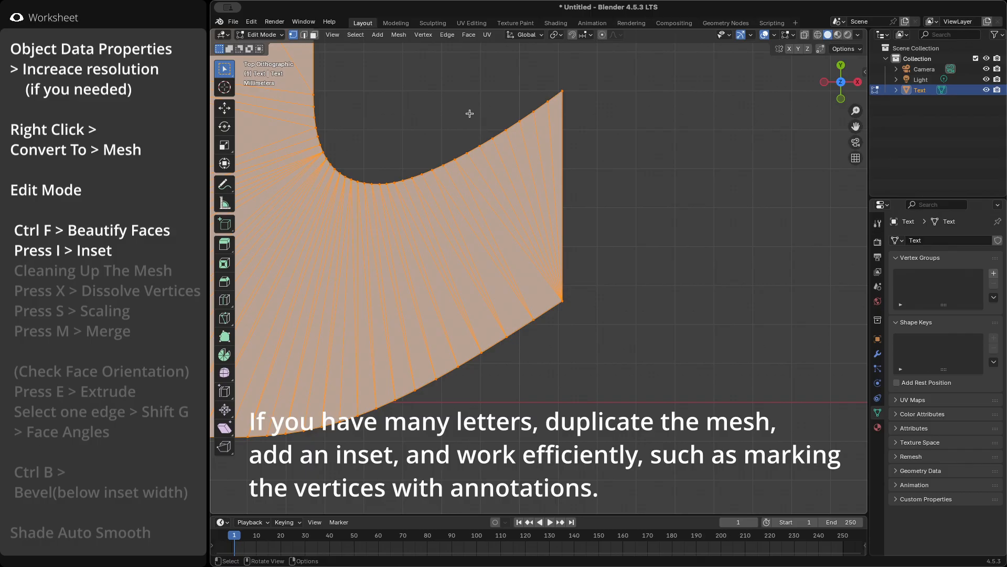
{"action": "left_click_drag", "start_coordinate": [456, 98], "coordinate": [561, 154]}
{"action": "key", "text": "x"}
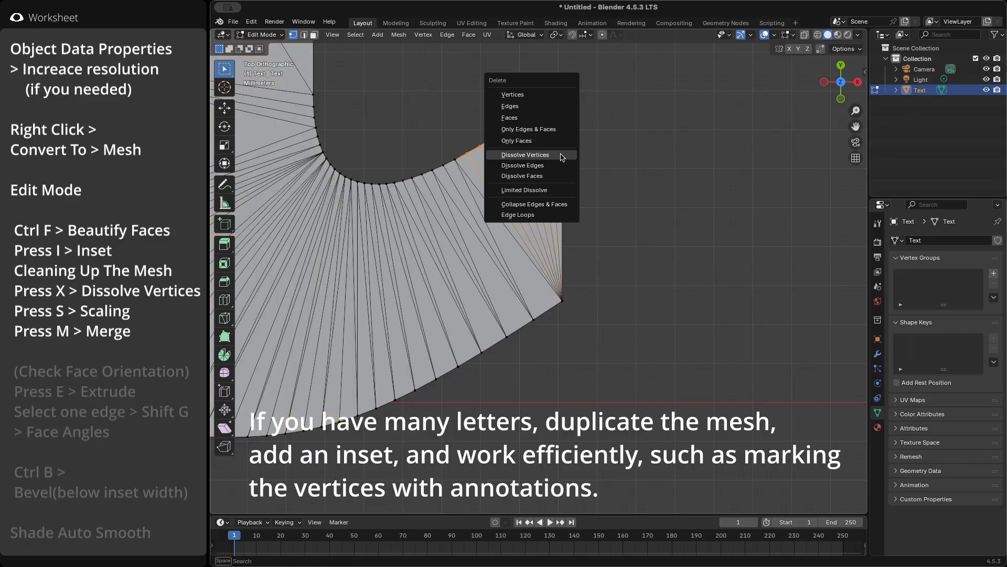
{"action": "left_click", "coordinate": [561, 156]}
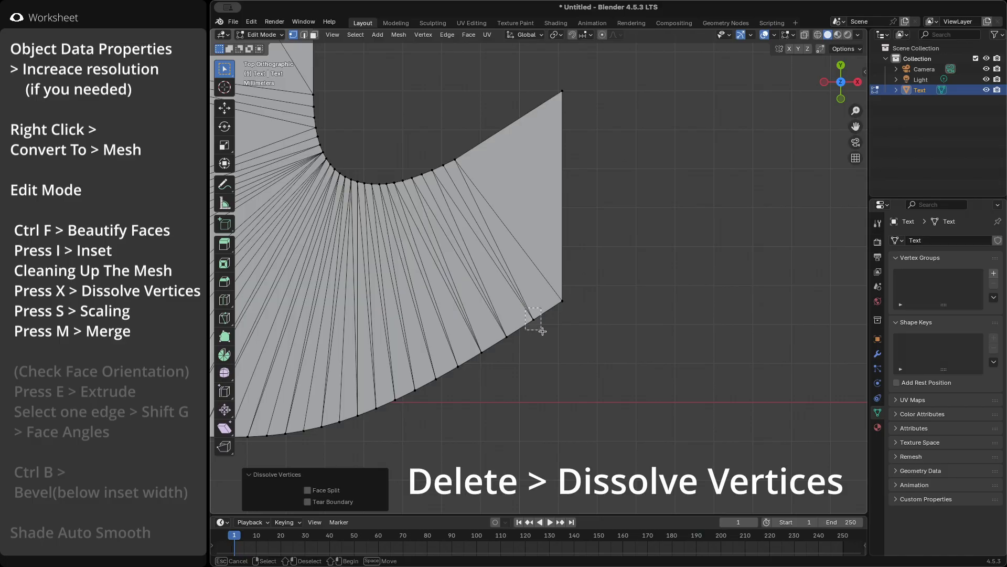
{"action": "left_click", "coordinate": [535, 328]}
{"action": "key", "text": "x"}
{"action": "left_click", "coordinate": [544, 334]}
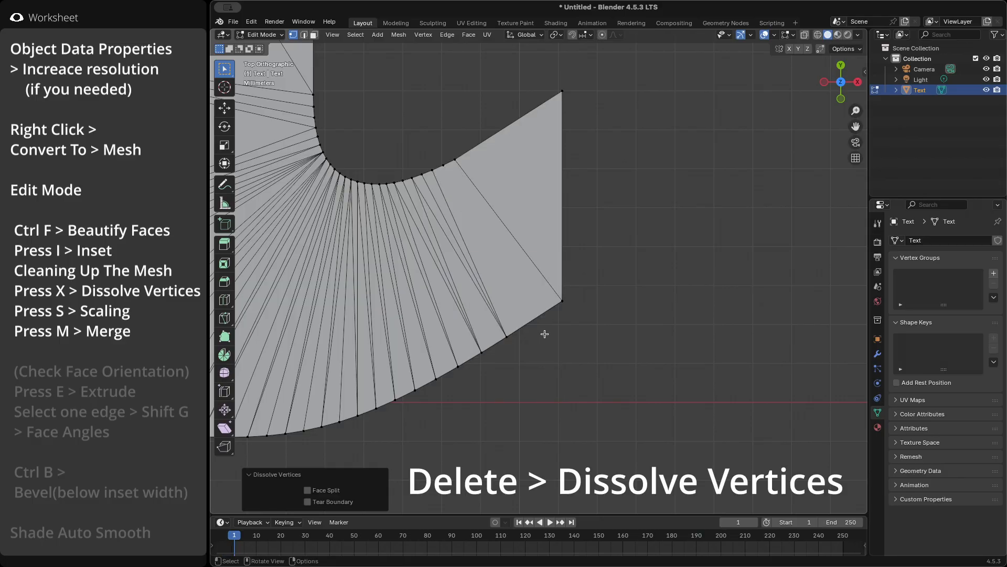
Triangulate the four-sided face next to the end of the letter a's tail
{"action": "key", "text": "3"}
{"action": "left_click", "coordinate": [514, 284]}
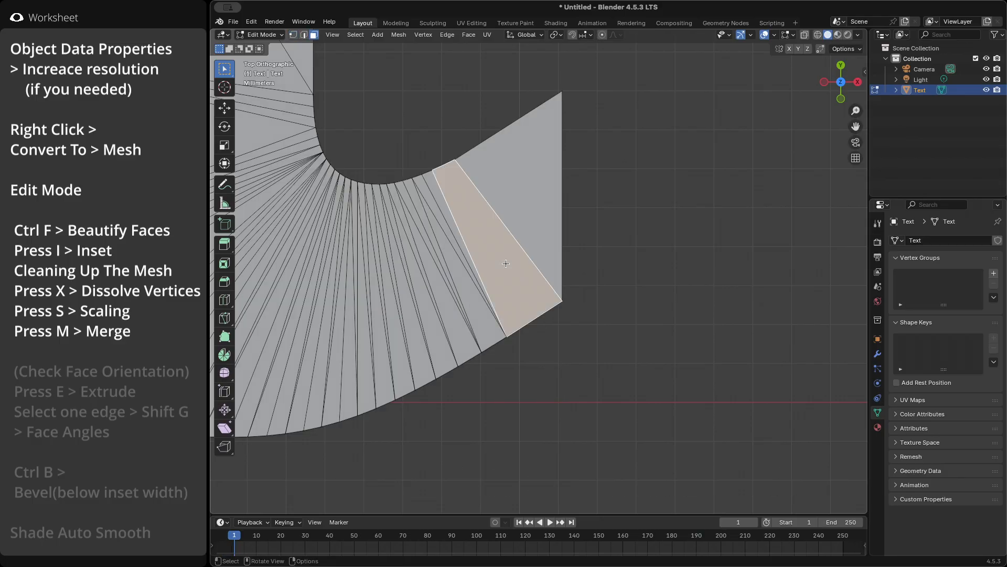
{"action": "key", "text": "ctrl+f"}
{"action": "left_click", "coordinate": [506, 263]}
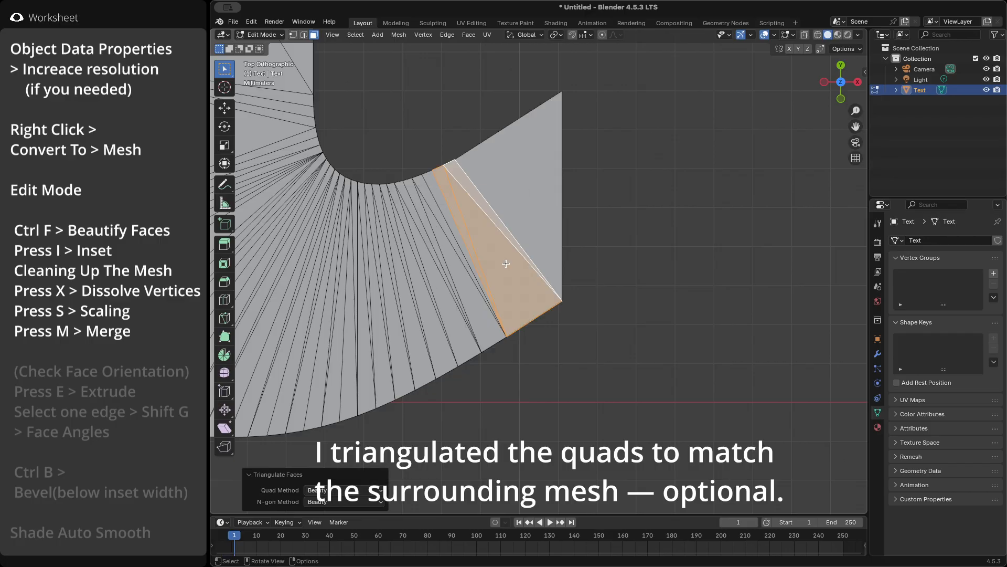
Return to vertex selection and dissolve further surplus outline vertices on the letter a
{"action": "key", "text": "1"}
{"action": "scroll", "coordinate": [613, 273], "scroll_direction": "down", "scroll_amount": 12}
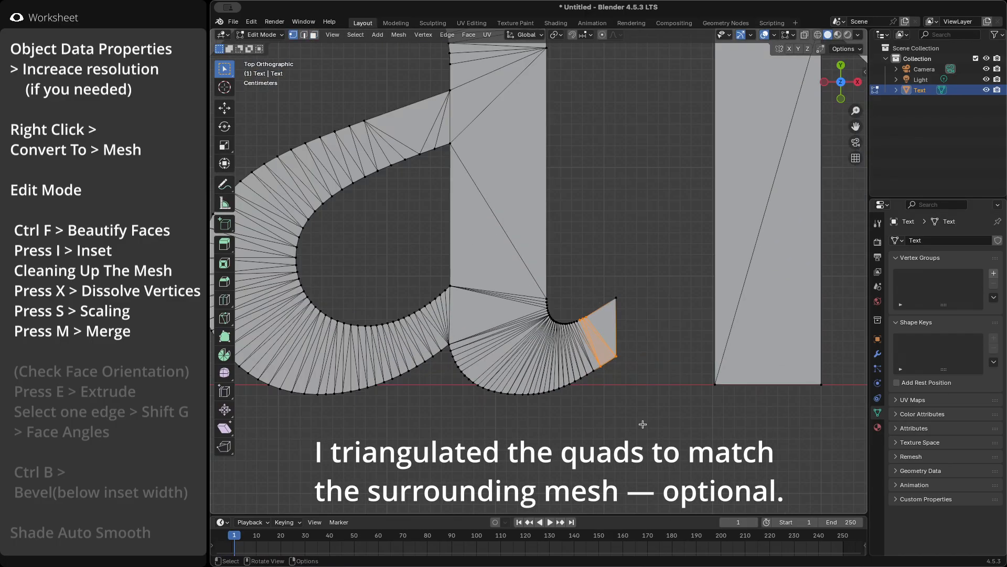
{"action": "scroll", "coordinate": [427, 232], "scroll_direction": "up", "scroll_amount": 9}
{"action": "left_click_drag", "start_coordinate": [435, 212], "coordinate": [478, 285]}
{"action": "key", "text": "x"}
{"action": "left_click", "coordinate": [477, 286]}
{"action": "scroll", "coordinate": [485, 298], "scroll_direction": "down", "scroll_amount": 7}
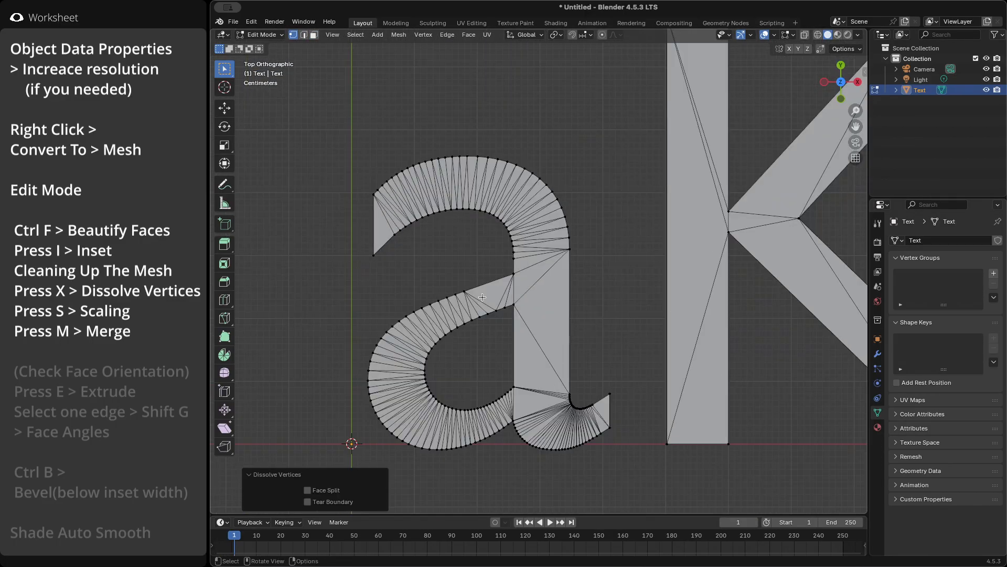
Try another inset on all the letter faces and reduce its thickness to 0.015 m to test the K's inner joint
{"action": "key", "text": "a"}
{"action": "key", "text": "i"}
{"action": "left_click", "coordinate": [525, 333]}
{"action": "key", "text": "ctrl+z"}
{"action": "key", "text": "ctrl+z"}
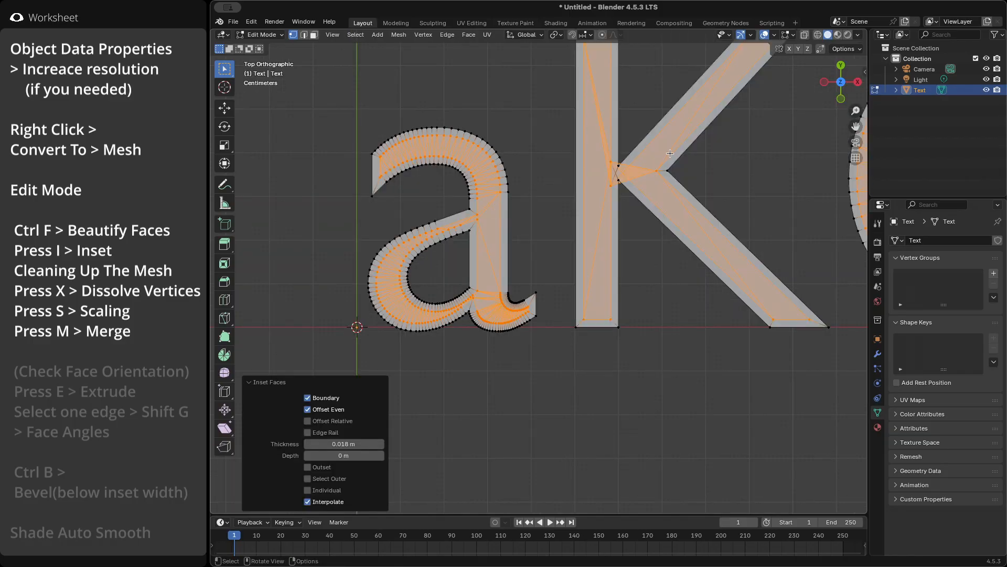
{"action": "scroll", "coordinate": [603, 172], "scroll_direction": "up", "scroll_amount": 9}
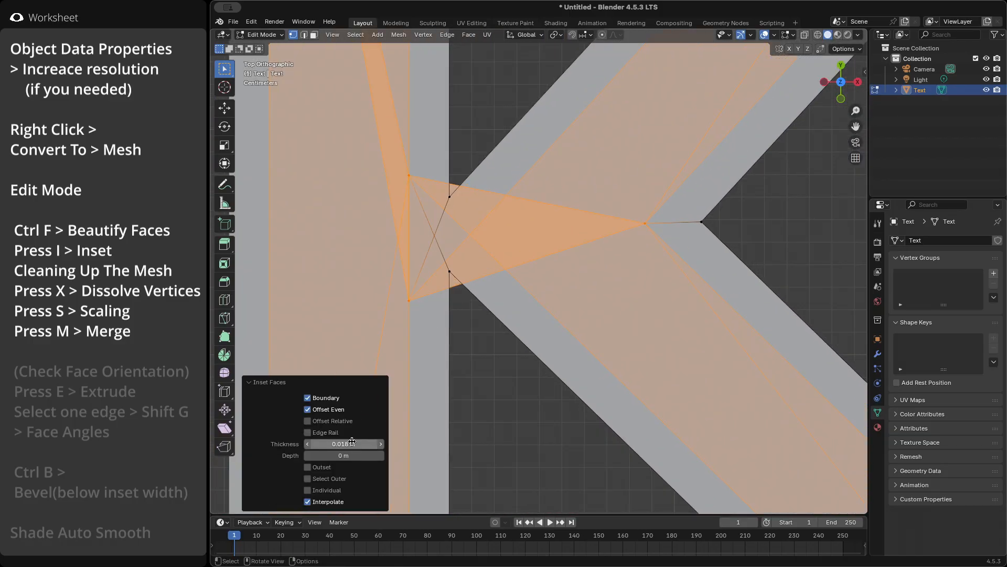
{"action": "left_click_drag", "start_coordinate": [348, 444], "coordinate": [338, 444]}
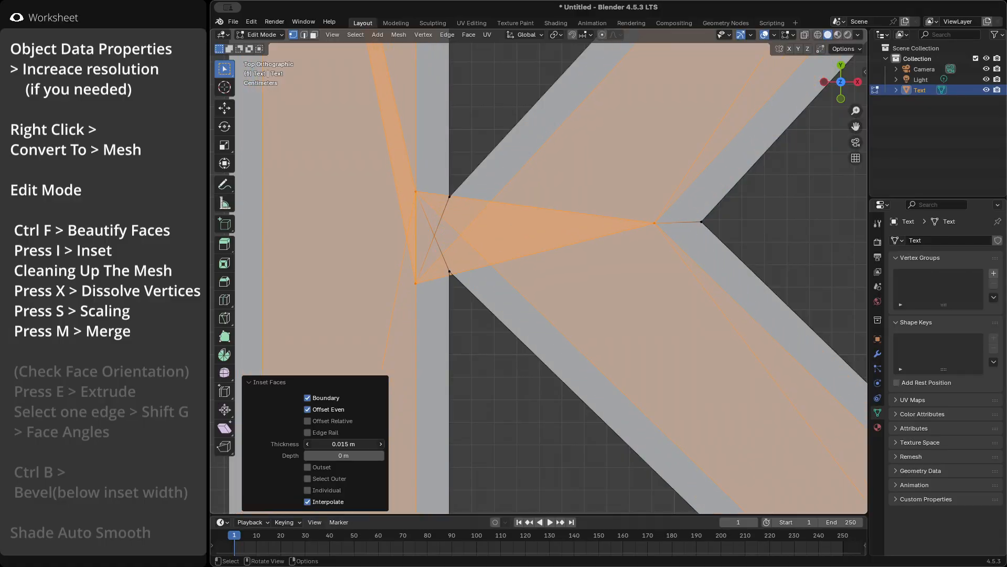
{"action": "key", "text": "a"}
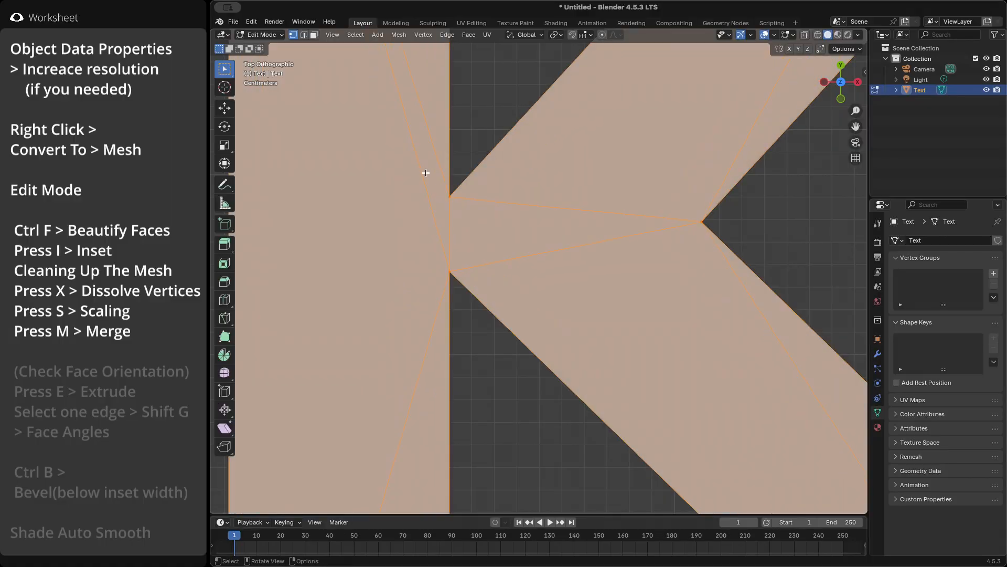
Spread the two vertices where the K's arms meet its stem by scaling them apart along Y
{"action": "left_click", "coordinate": [458, 301]}
{"action": "key", "text": "s"}
{"action": "key", "text": "y"}
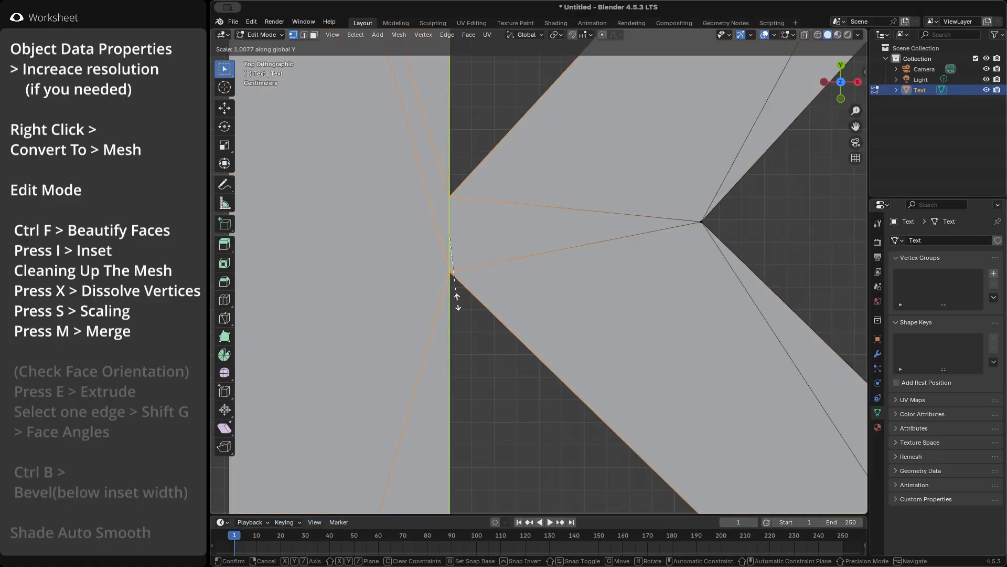
{"action": "left_click", "coordinate": [464, 413]}
Try an inset on all faces to test the widened K joint, and undo it
{"action": "scroll", "coordinate": [371, 317], "scroll_direction": "down", "scroll_amount": 2}
{"action": "key", "text": "a"}
{"action": "key", "text": "i"}
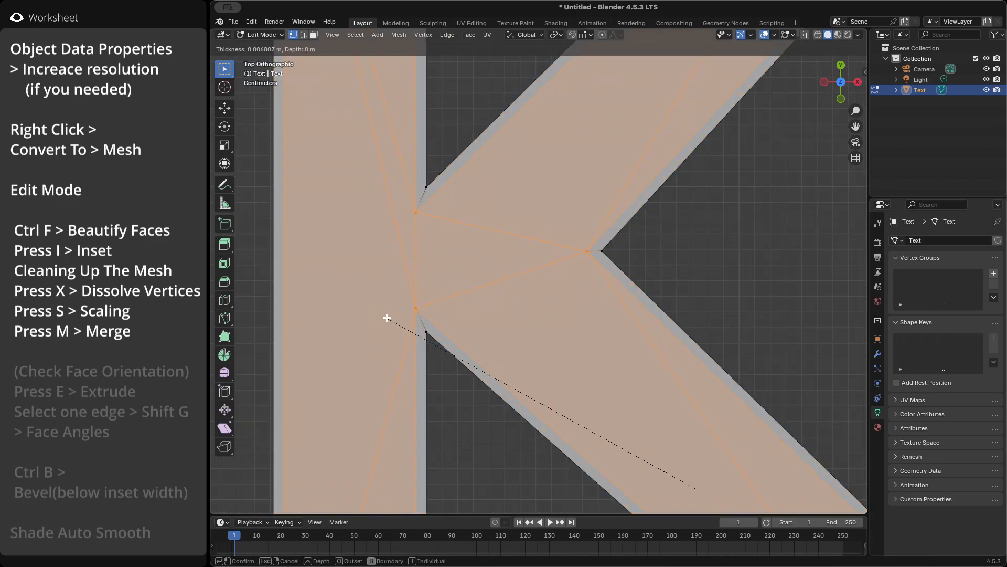
{"action": "left_click", "coordinate": [390, 320]}
{"action": "key", "text": "ctrl+z"}
Merge the two vertices at the tip of the Q's tail at their center
{"action": "scroll", "coordinate": [474, 310], "scroll_direction": "down", "scroll_amount": 12}
{"action": "scroll", "coordinate": [475, 310], "scroll_direction": "up", "scroll_amount": 10}
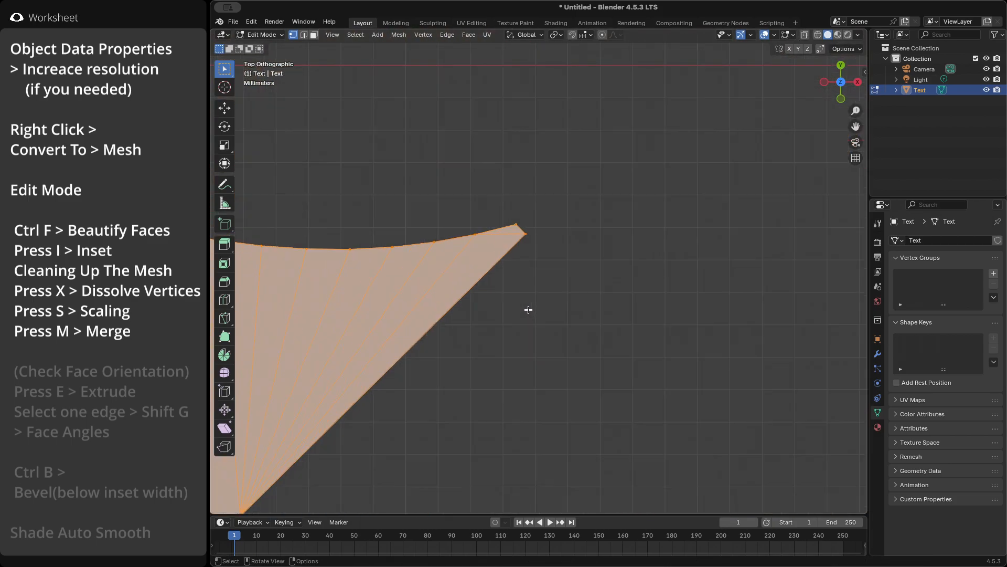
{"action": "left_click_drag", "start_coordinate": [501, 175], "coordinate": [553, 256]}
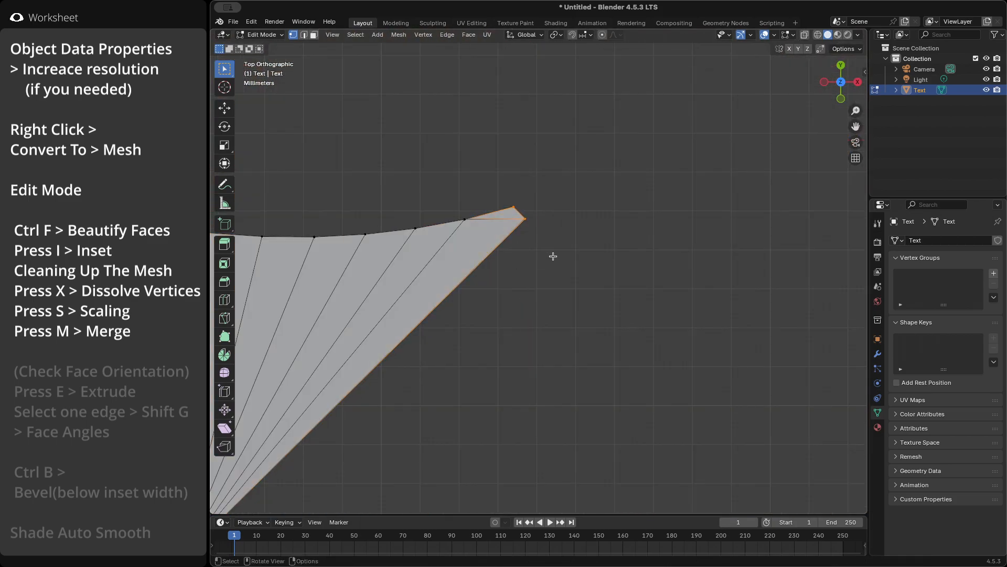
{"action": "key", "text": "m"}
{"action": "left_click", "coordinate": [553, 258]}
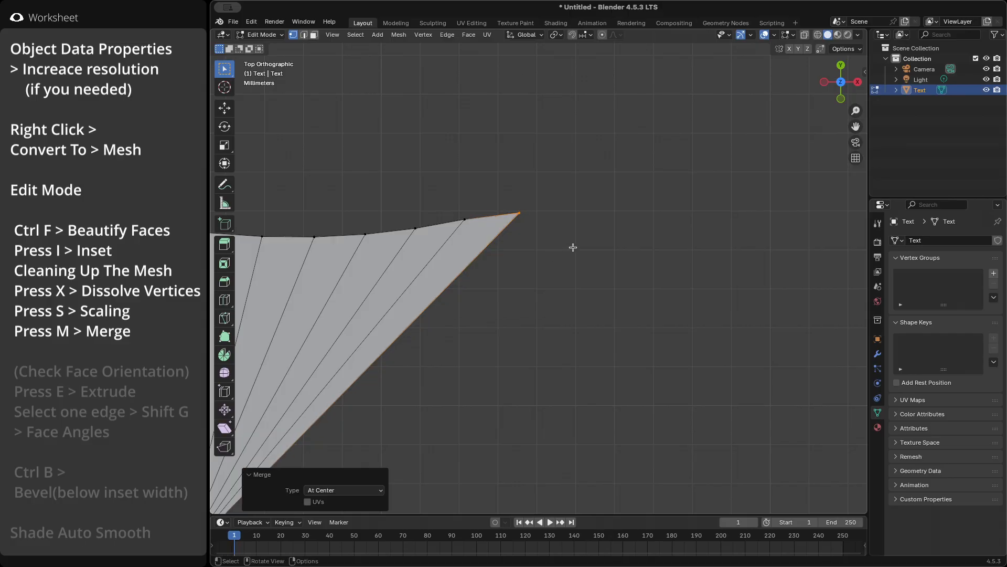
Dissolve the three upper-edge vertices closest to the tip of the Q's tail
{"action": "scroll", "coordinate": [559, 232], "scroll_direction": "down", "scroll_amount": 2}
{"action": "left_click_drag", "start_coordinate": [423, 205], "coordinate": [503, 248]}
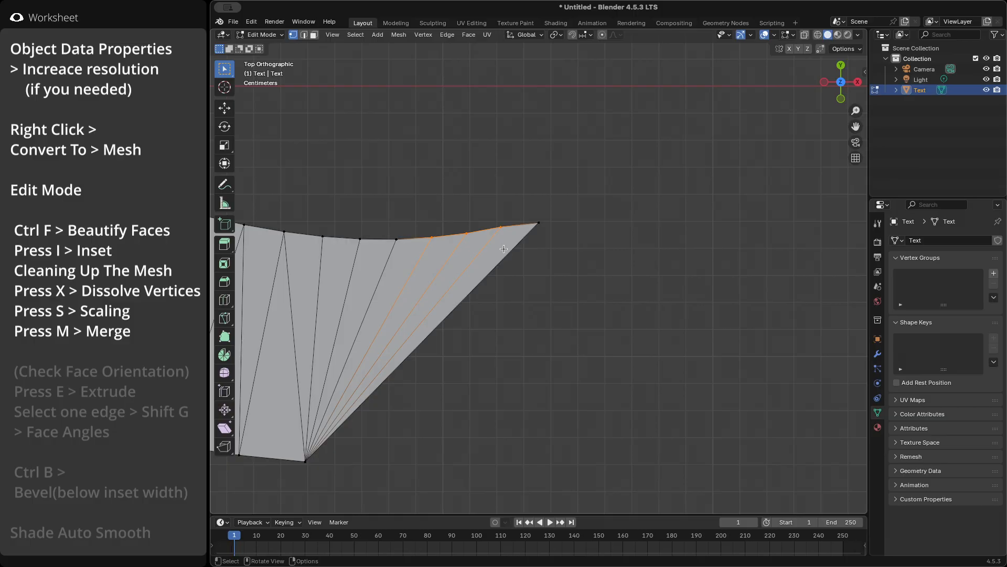
{"action": "key", "text": "x"}
{"action": "left_click", "coordinate": [504, 248]}
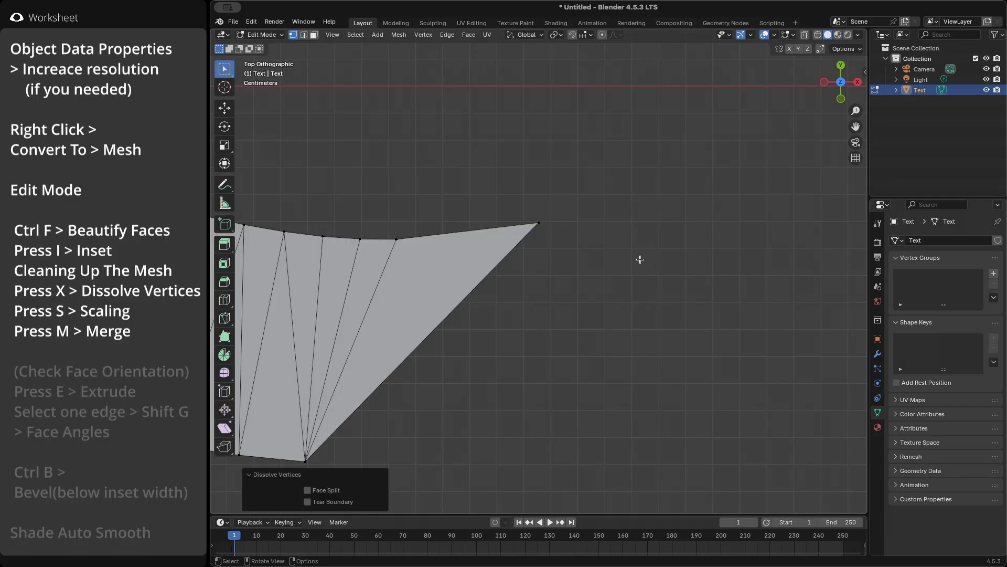
Merge the overlapping vertices at the notch where the Q's tail meets its bowl at their center
{"action": "scroll", "coordinate": [641, 259], "scroll_direction": "down", "scroll_amount": 3}
{"action": "scroll", "coordinate": [425, 224], "scroll_direction": "up", "scroll_amount": 4}
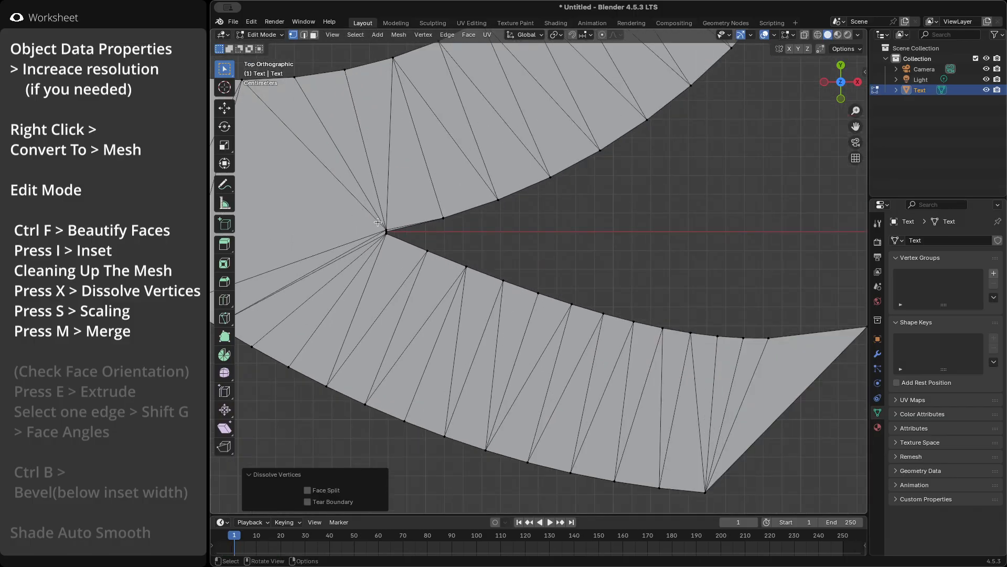
{"action": "scroll", "coordinate": [378, 222], "scroll_direction": "up", "scroll_amount": 2}
{"action": "left_click_drag", "start_coordinate": [370, 216], "coordinate": [426, 274]}
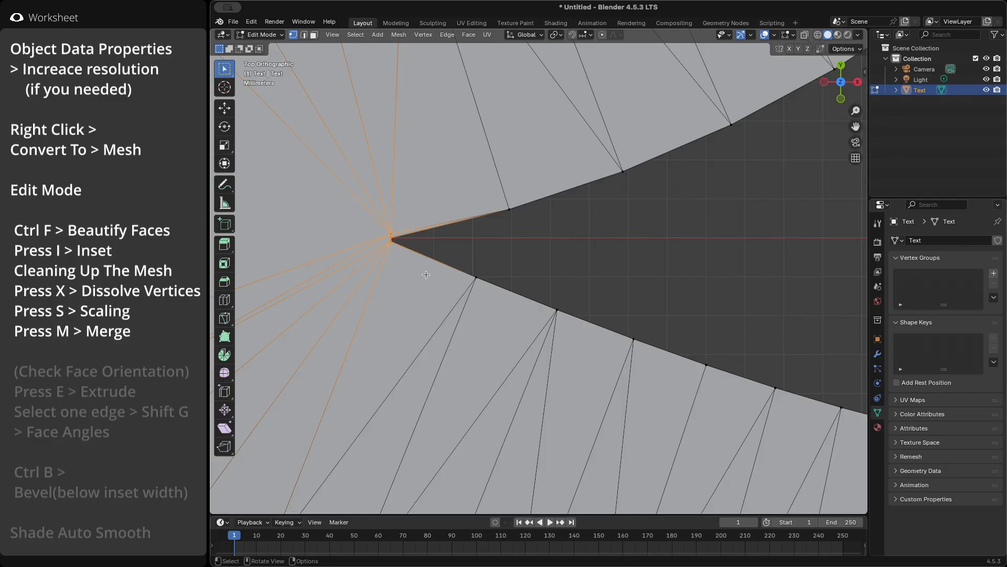
{"action": "key", "text": "m"}
{"action": "left_click", "coordinate": [427, 275]}
{"action": "scroll", "coordinate": [435, 278], "scroll_direction": "down", "scroll_amount": 3}
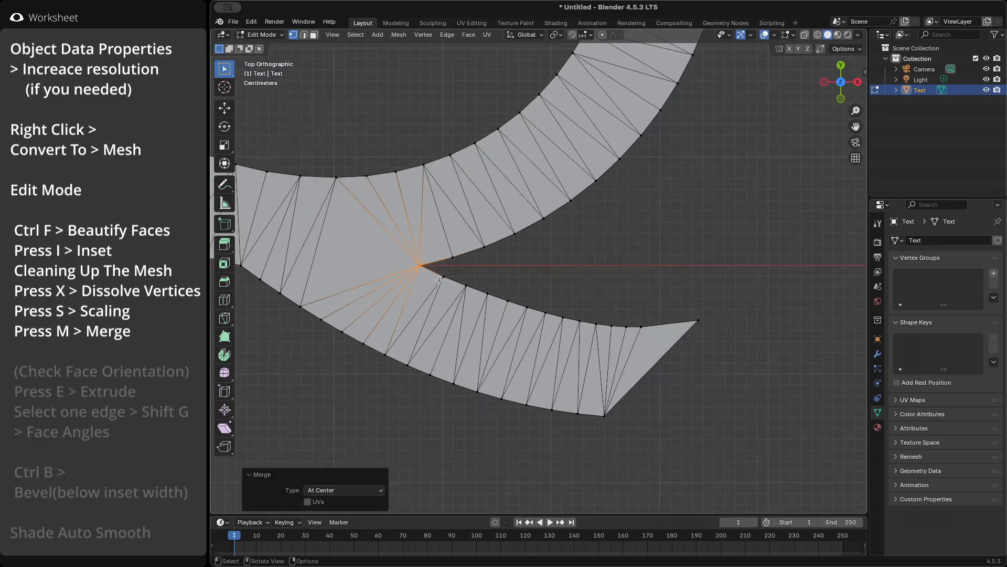
Inset all faces of the three letters along their outlines and enter a slightly larger inset thickness
{"action": "scroll", "coordinate": [551, 344], "scroll_direction": "down", "scroll_amount": 8}
{"action": "key", "text": "a"}
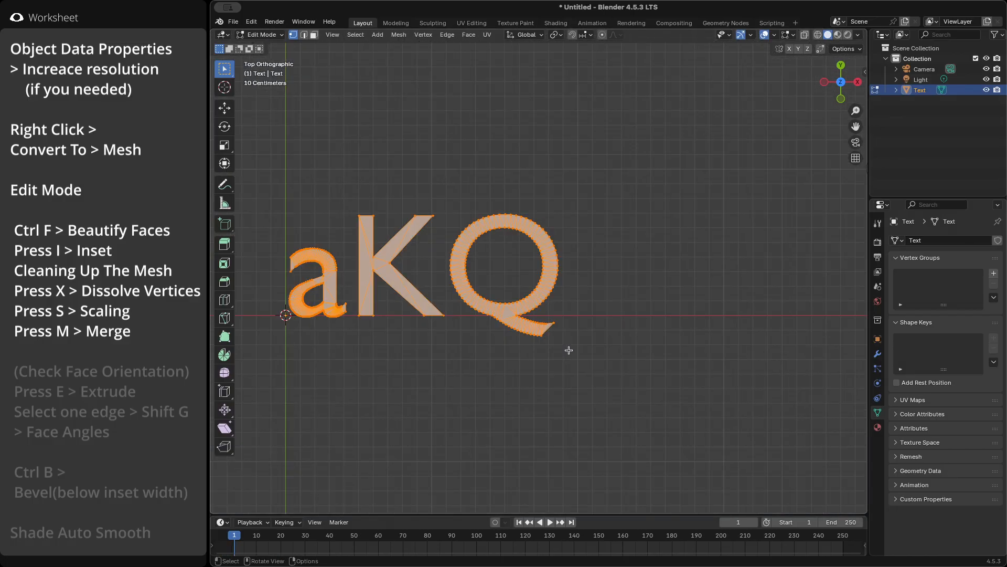
{"action": "key", "text": "i"}
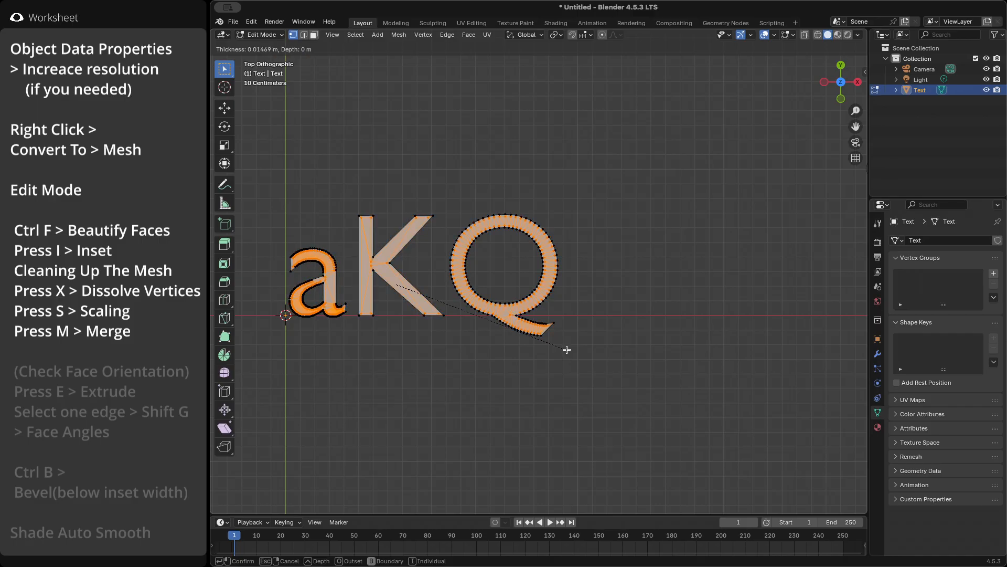
{"action": "left_click", "coordinate": [565, 349]}
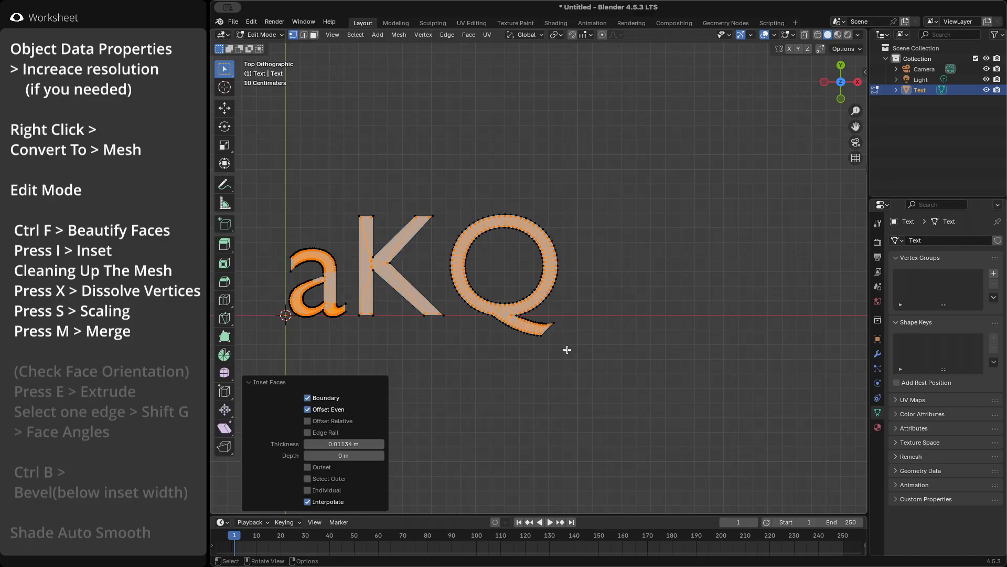
{"action": "scroll", "coordinate": [437, 332], "scroll_direction": "up", "scroll_amount": 4}
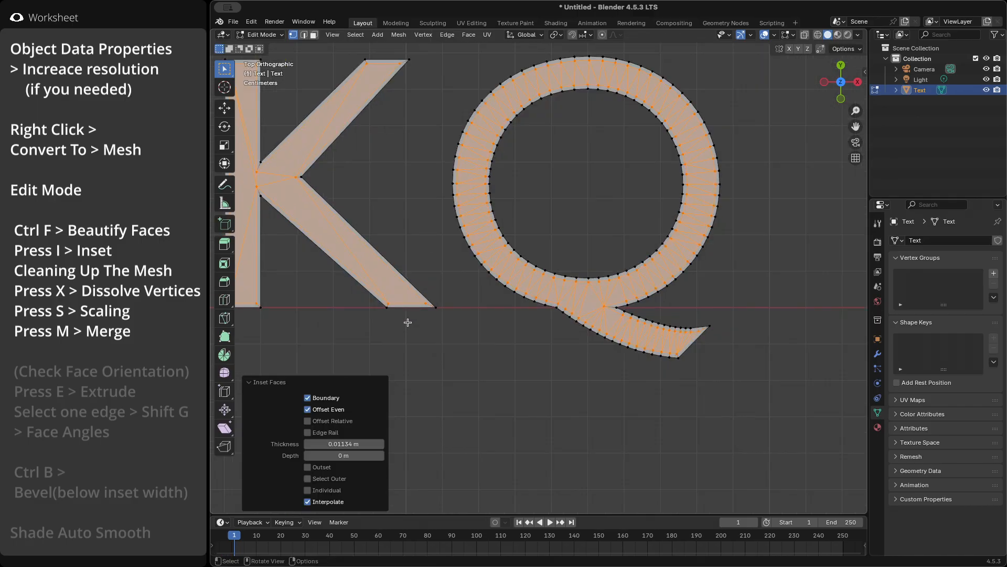
{"action": "left_click", "coordinate": [358, 444]}
{"action": "key", "text": "BackSpace"}
{"action": "type", "text": ".01"}
{"action": "key", "text": "Return"}
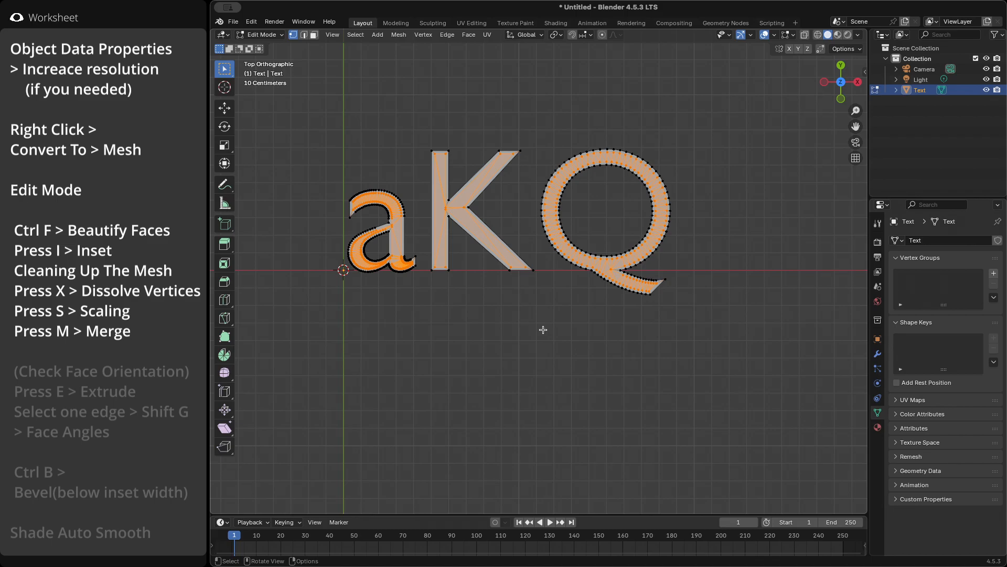
Clear the mesh selection and open the viewport overlay options for checking the letters' face orientation
{"action": "left_click", "coordinate": [543, 330]}
{"action": "left_click", "coordinate": [775, 35]}
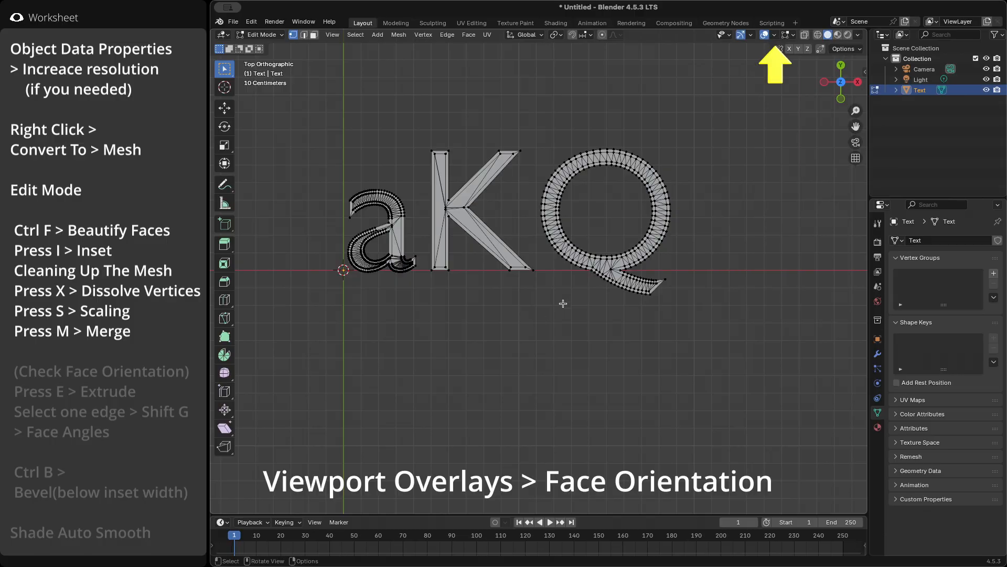
{"action": "mouse_move", "coordinate": [563, 304]}
{"action": "middle_mouse_down"}
{"action": "mouse_move", "coordinate": [555, 157]}
{"action": "mouse_move", "coordinate": [561, 294]}
{"action": "middle_mouse_up"}
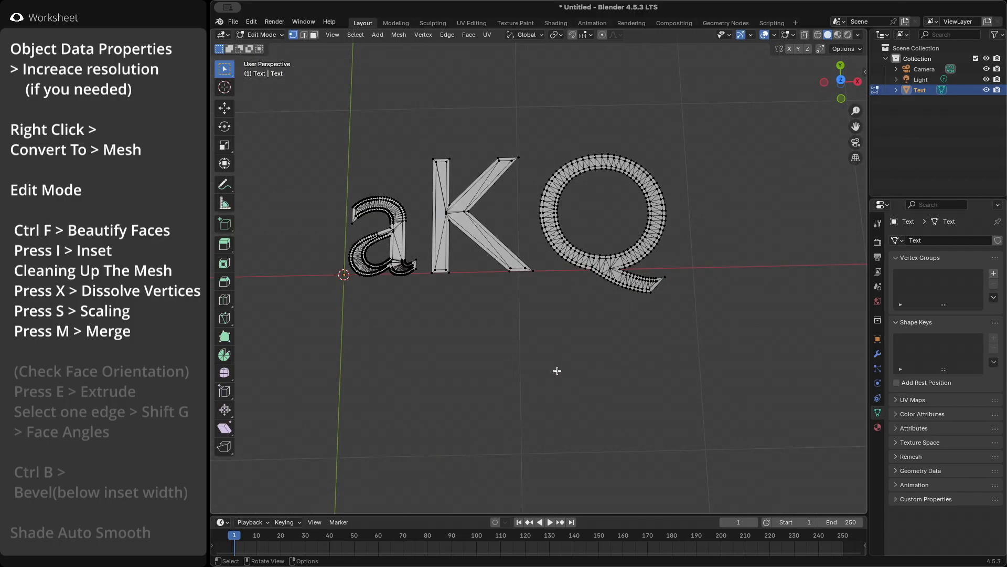
Extrude all faces of the letters along their normal by 0.15 m
{"action": "key", "text": "a"}
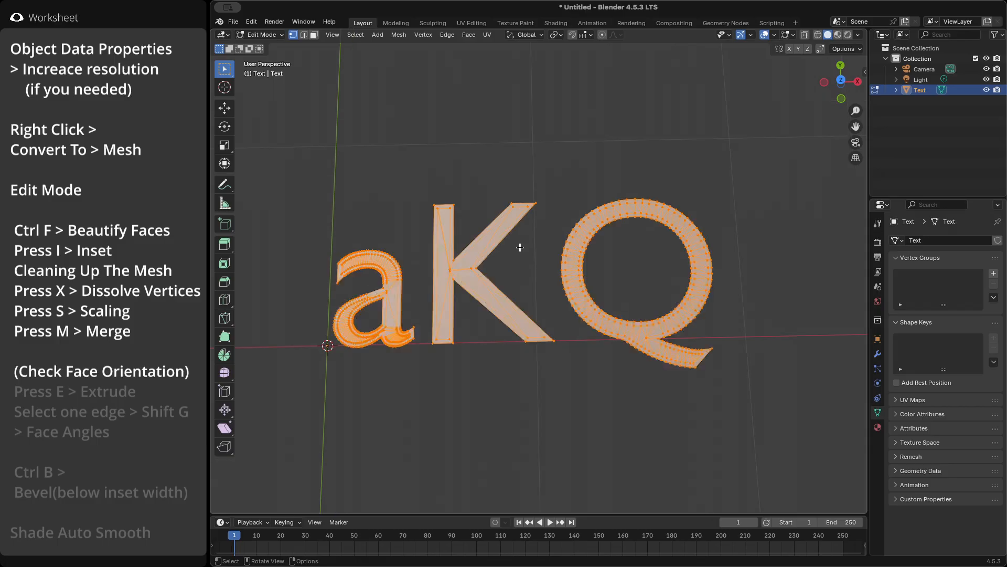
{"action": "key", "text": "e"}
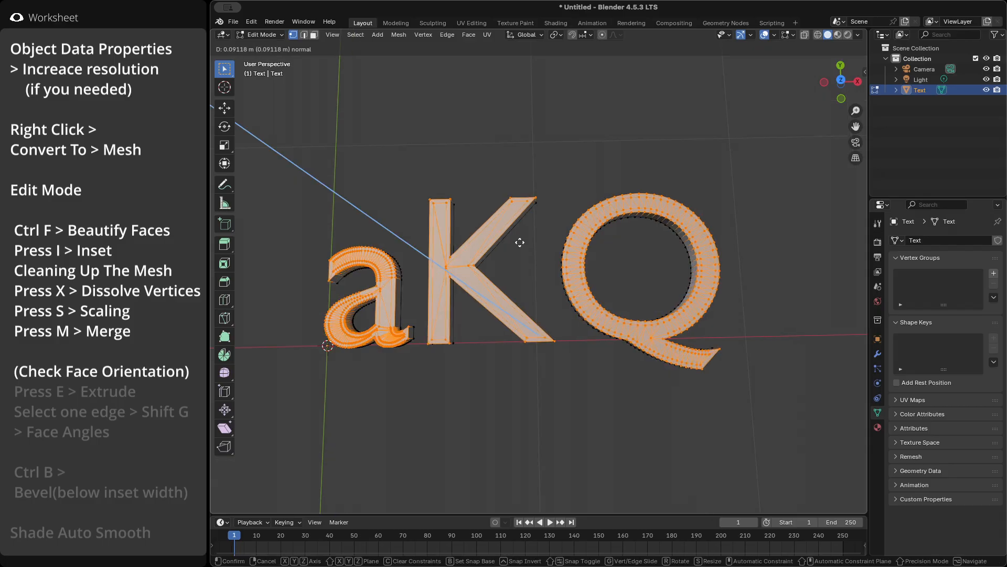
{"action": "left_click", "coordinate": [519, 240]}
{"action": "middle_click_drag", "start_coordinate": [519, 239], "coordinate": [425, 288]}
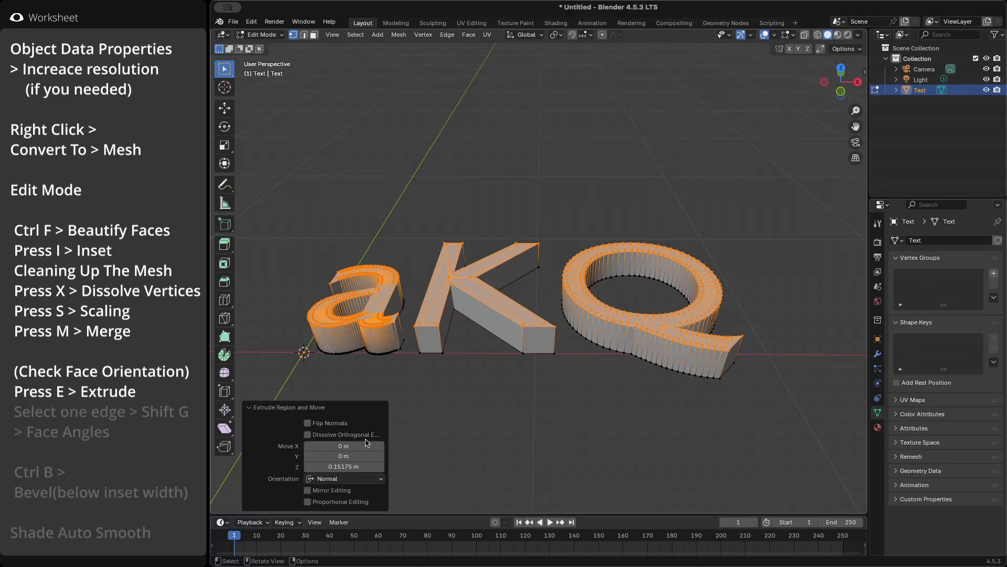
{"action": "left_click", "coordinate": [366, 465]}
{"action": "key", "text": "BackSpace"}
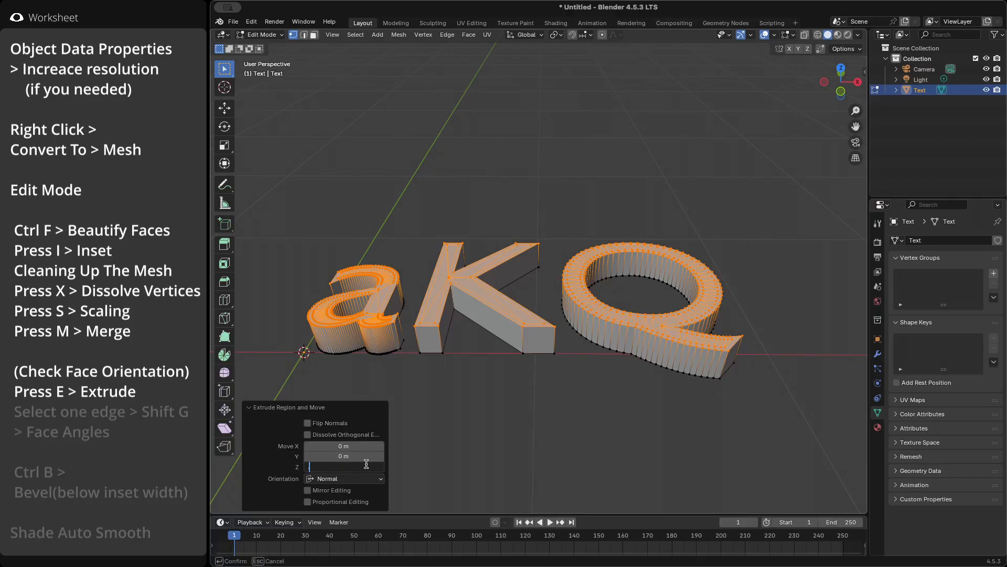
{"action": "type", "text": ".15"}
{"action": "key", "text": "Return"}
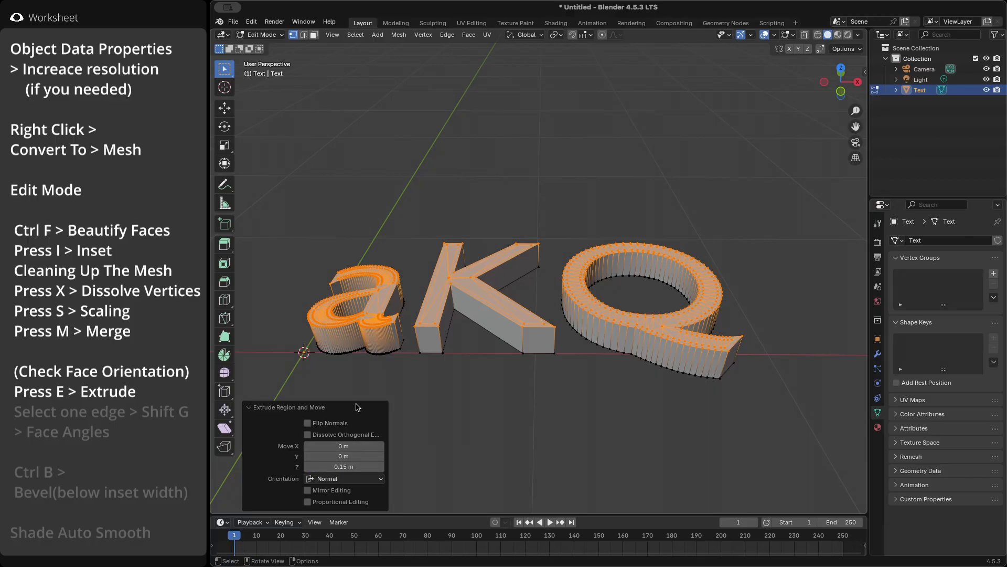
In edge selection, select only the outer front edge of the K's stem and extend the selection to edges with similar Face Angles
{"action": "scroll", "coordinate": [354, 336], "scroll_direction": "up", "scroll_amount": 5}
{"action": "middle_click_drag", "start_coordinate": [378, 279], "coordinate": [561, 356]}
{"action": "key", "text": "2"}
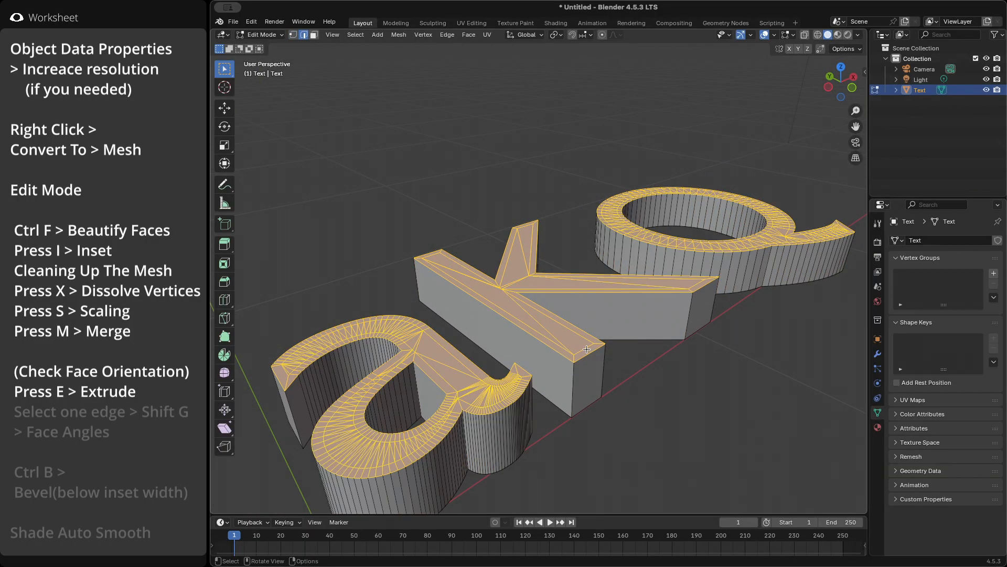
{"action": "key", "text": "alt+a"}
{"action": "key", "text": "shift+g"}
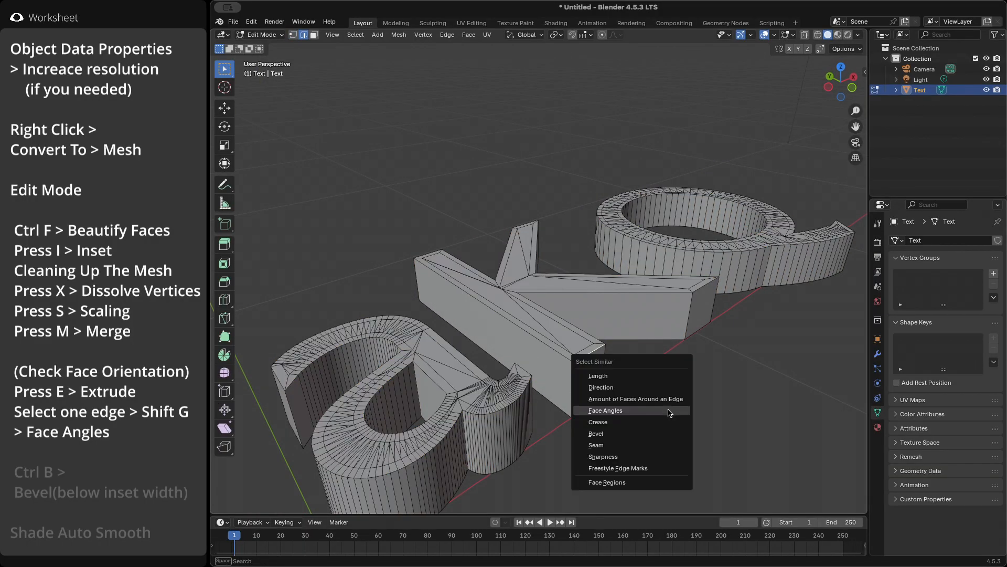
{"action": "left_click", "coordinate": [669, 410]}
{"action": "scroll", "coordinate": [680, 325], "scroll_direction": "down", "scroll_amount": 4}
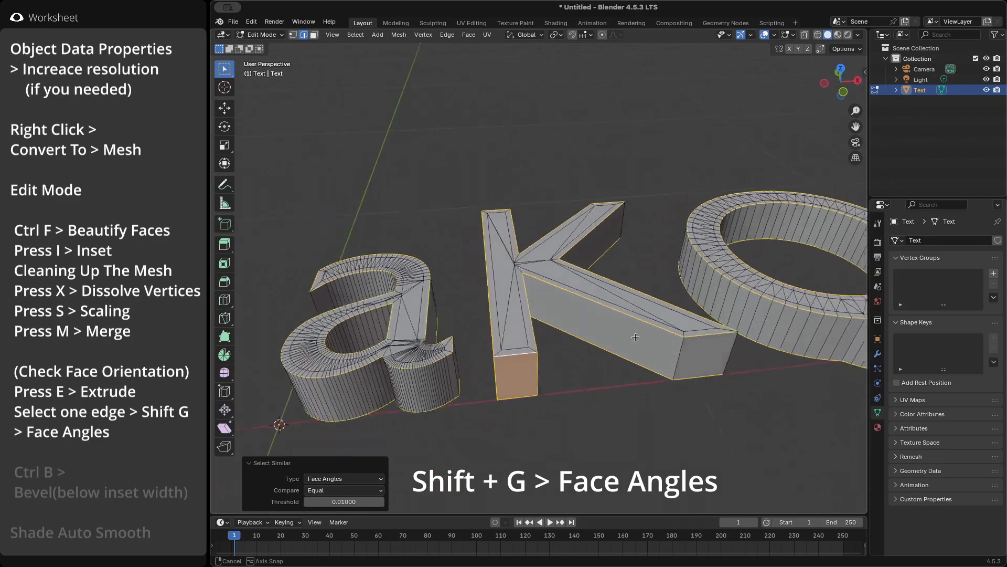
Switch to wireframe shading and, from the front view, deselect the vertical side edges, keeping only the letters' upper and lower outlines
{"action": "key", "text": "z"}
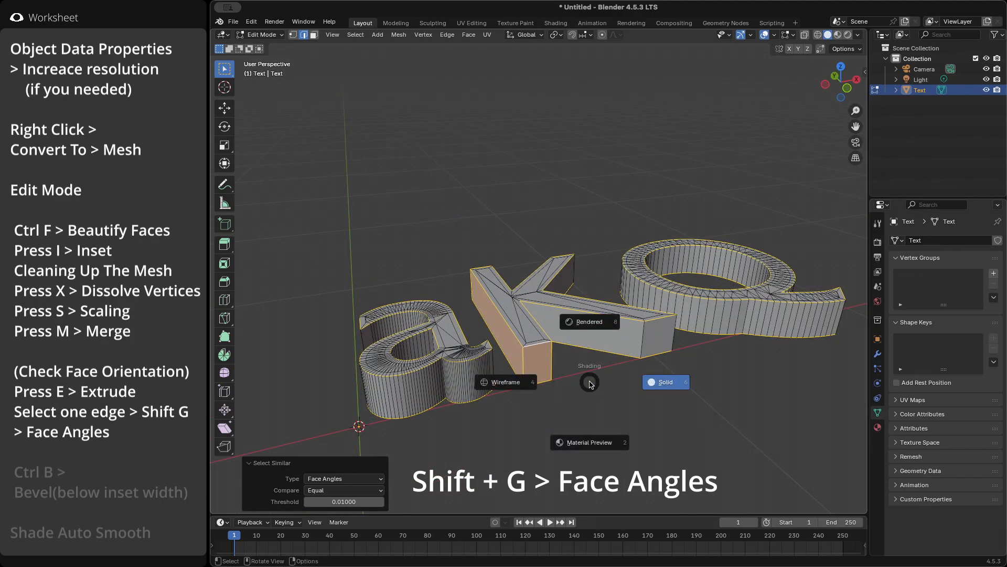
{"action": "left_click", "coordinate": [546, 380]}
{"action": "mouse_move", "coordinate": [551, 357]}
{"action": "middle_mouse_down"}
{"action": "mouse_move", "coordinate": [574, 304]}
{"action": "mouse_move", "coordinate": [564, 307]}
{"action": "middle_mouse_up"}
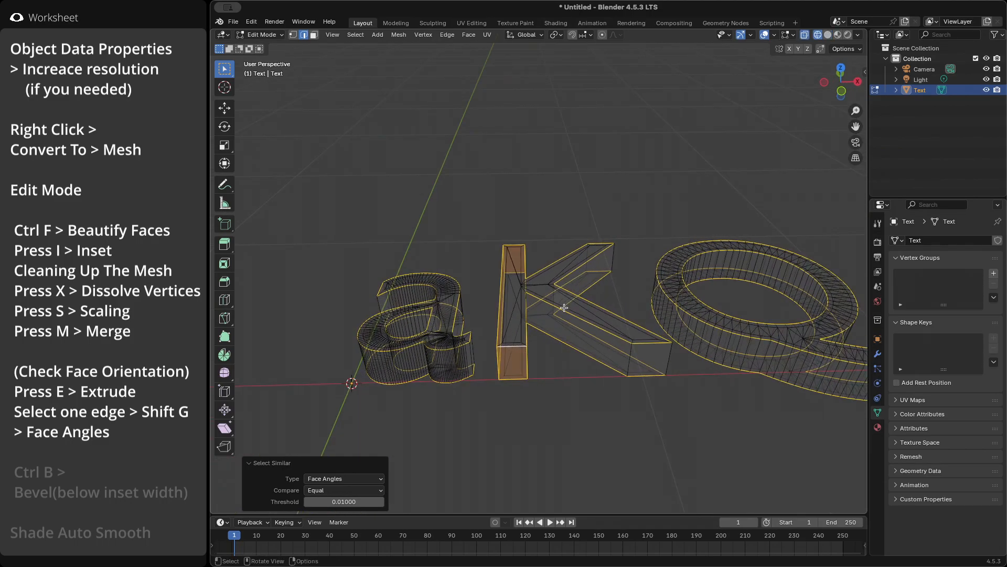
{"action": "key", "text": "KP_1"}
{"action": "scroll", "coordinate": [376, 243], "scroll_direction": "down", "scroll_amount": 3}
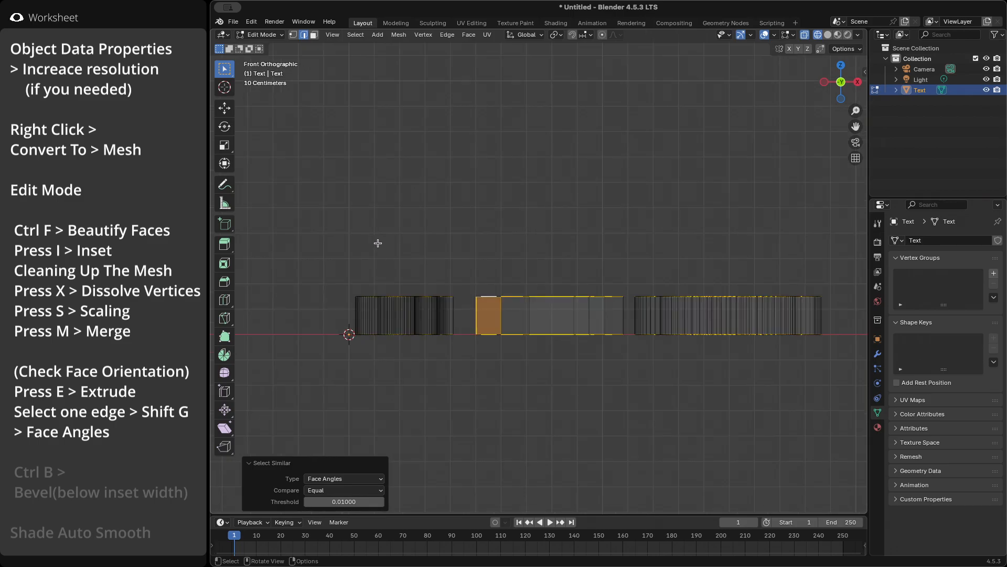
{"action": "left_click_drag", "start_coordinate": [345, 289], "coordinate": [745, 302], "text": "ctrl"}
{"action": "middle_click_drag", "start_coordinate": [632, 313], "coordinate": [308, 317]}
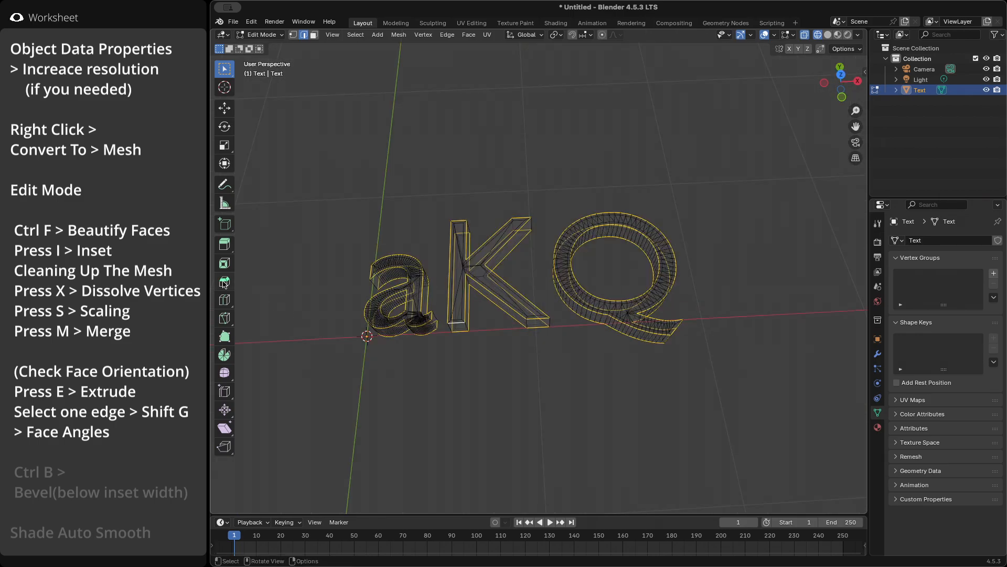
Bevel the selected outline edges with a width of 0.016 m and 8 segments
{"action": "left_click", "coordinate": [225, 283]}
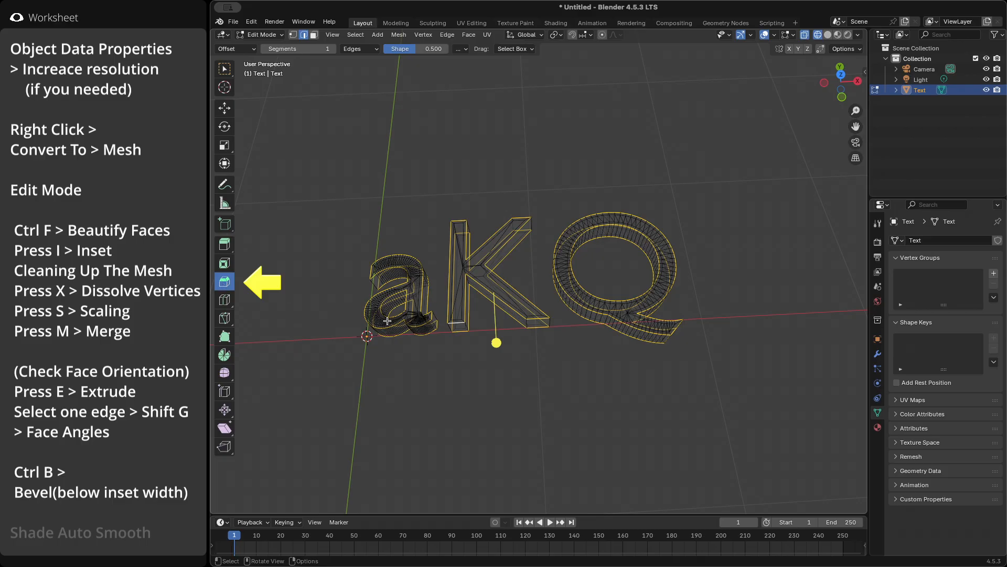
{"action": "scroll", "coordinate": [516, 314], "scroll_direction": "up", "scroll_amount": 5}
{"action": "scroll", "coordinate": [516, 314], "scroll_direction": "up", "scroll_amount": 3}
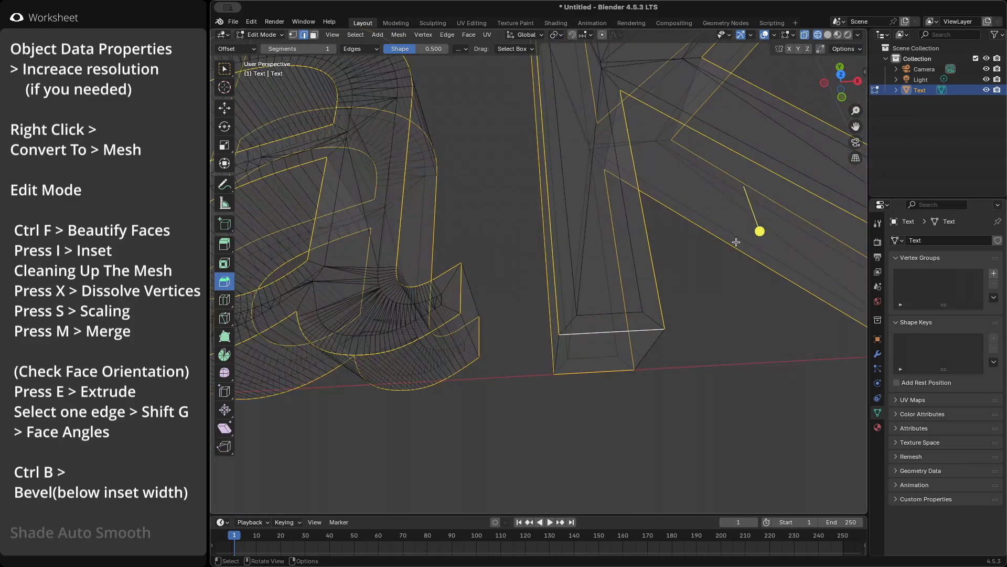
{"action": "left_click_drag", "start_coordinate": [761, 233], "coordinate": [764, 251]}
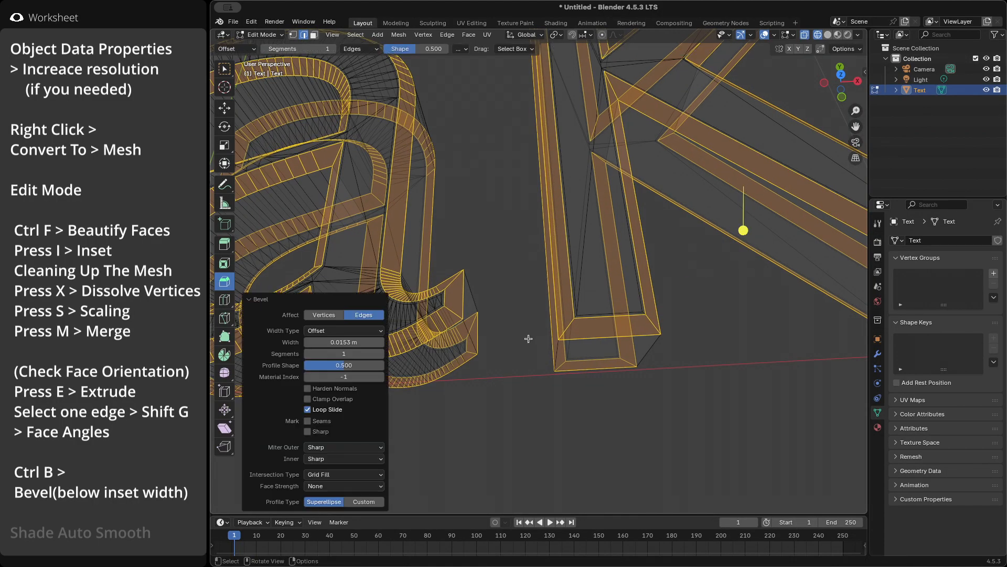
{"action": "left_click", "coordinate": [363, 342]}
{"action": "key", "text": "BackSpace"}
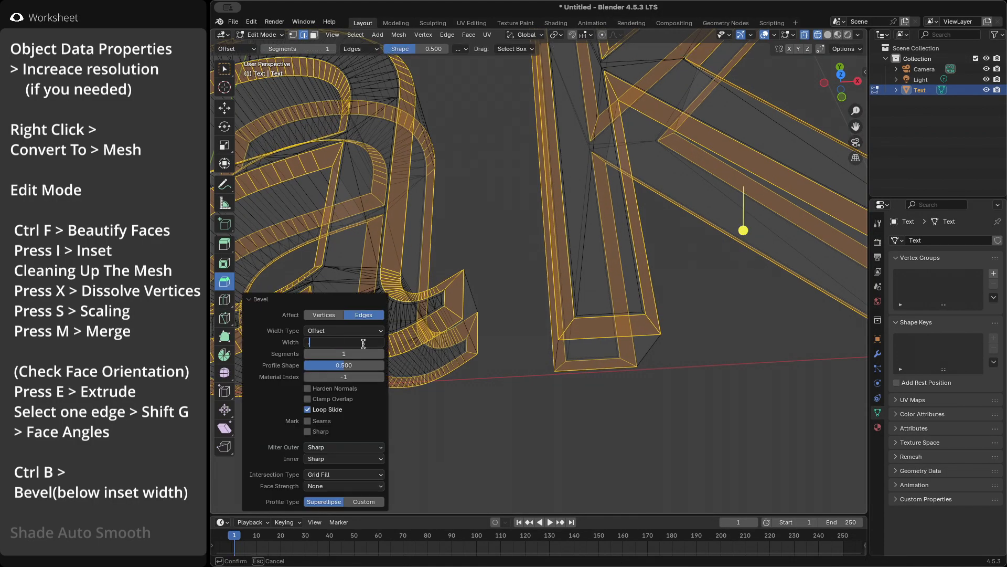
{"action": "key", "text": "Return"}
{"action": "left_click", "coordinate": [361, 354]}
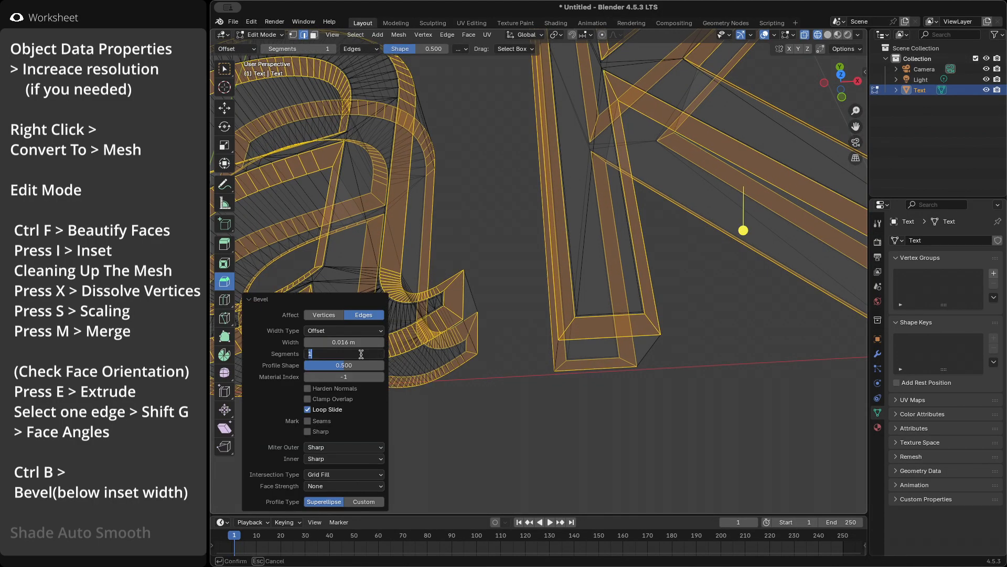
{"action": "type", "text": "8"}
{"action": "key", "text": "Return"}
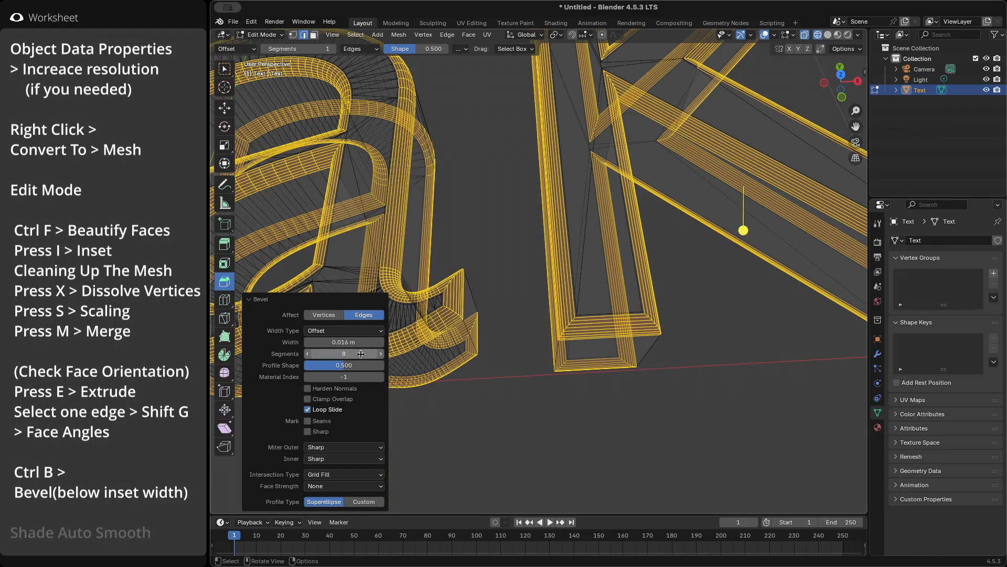
Return to Object Mode and switch the viewport to solid shading
{"action": "scroll", "coordinate": [499, 292], "scroll_direction": "down", "scroll_amount": 5}
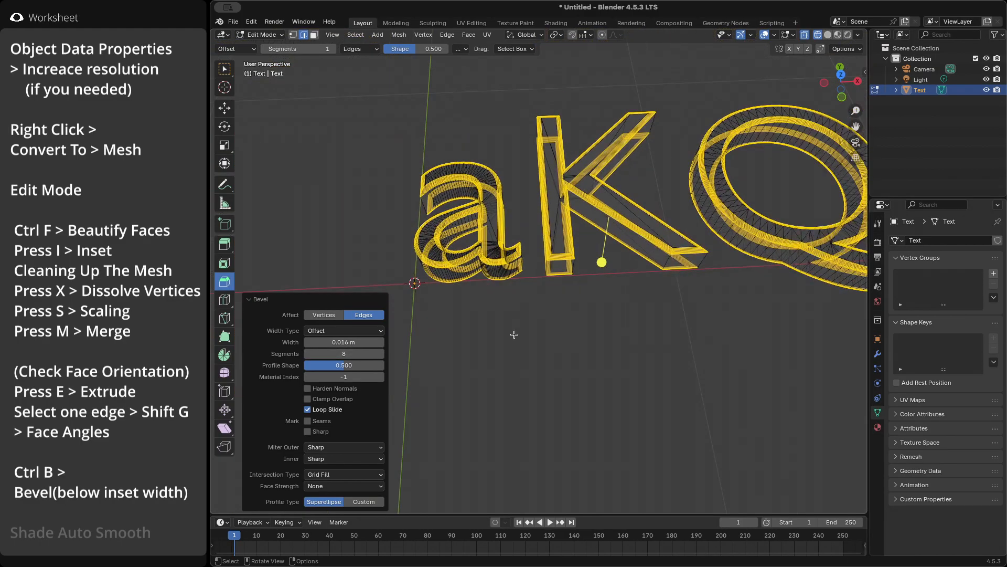
{"action": "key", "text": "Tab"}
{"action": "middle_click_drag", "start_coordinate": [514, 334], "coordinate": [513, 288]}
{"action": "key", "text": "z"}
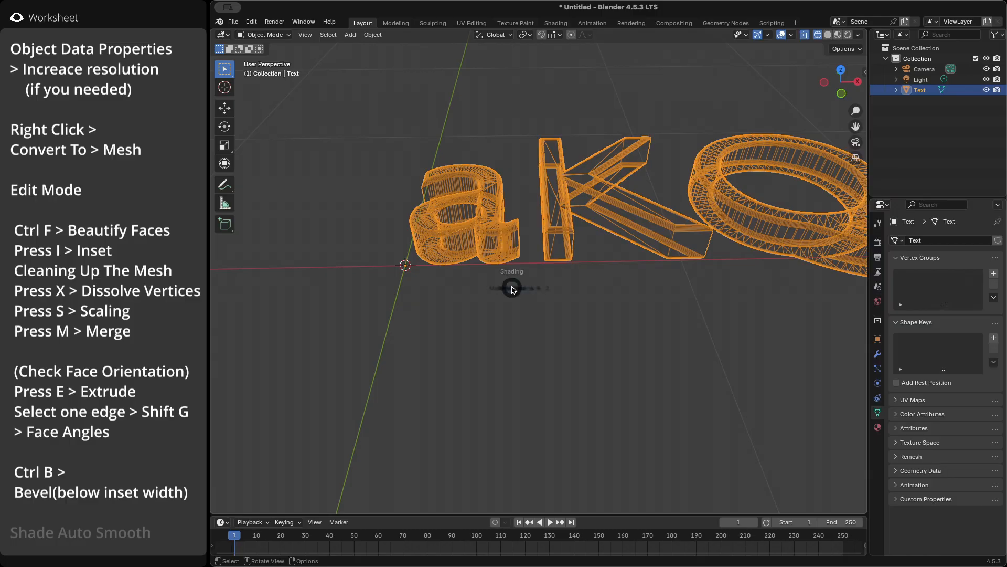
{"action": "left_click", "coordinate": [546, 292]}
{"action": "scroll", "coordinate": [414, 245], "scroll_direction": "up", "scroll_amount": 6}
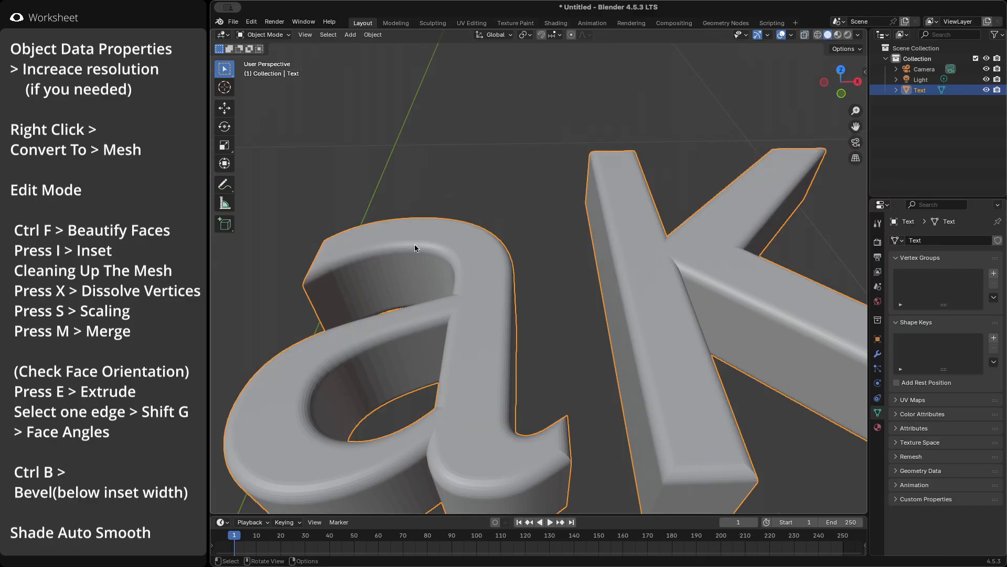
Apply Shade Auto Smooth at a 30° angle to the text object
{"action": "right_click", "coordinate": [415, 244]}
{"action": "left_click", "coordinate": [415, 244]}
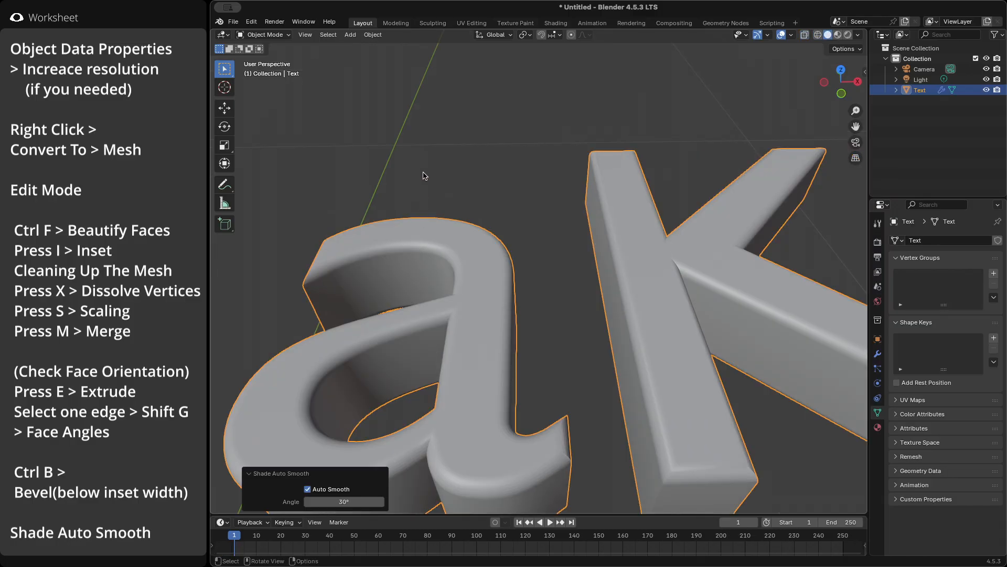
{"action": "scroll", "coordinate": [420, 177], "scroll_direction": "down", "scroll_amount": 5}
{"action": "scroll", "coordinate": [330, 341], "scroll_direction": "down", "scroll_amount": 2}
{"action": "mouse_move", "coordinate": [554, 282]}
{"action": "middle_mouse_down"}
{"action": "mouse_move", "coordinate": [562, 318]}
{"action": "mouse_move", "coordinate": [570, 288]}
{"action": "middle_mouse_up"}
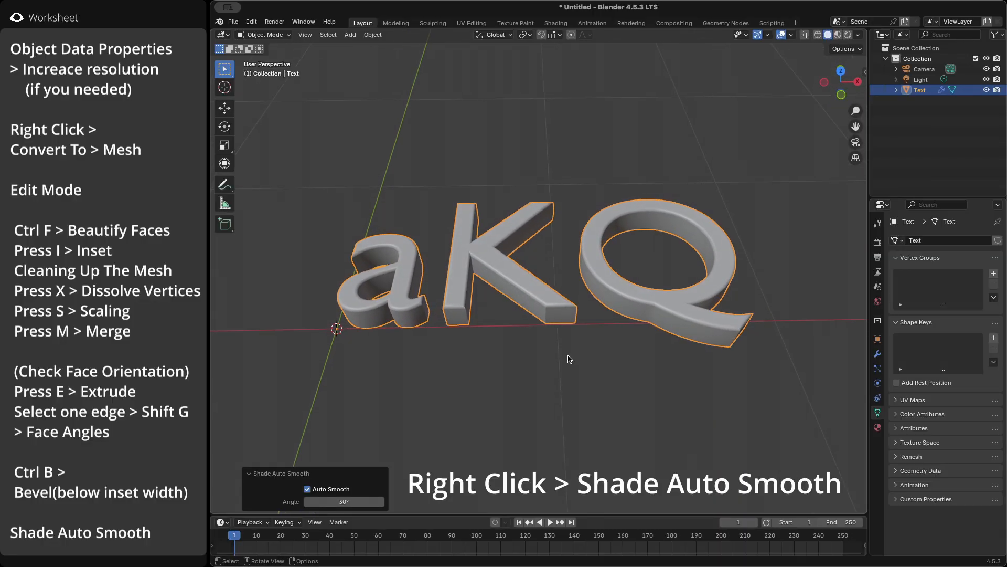